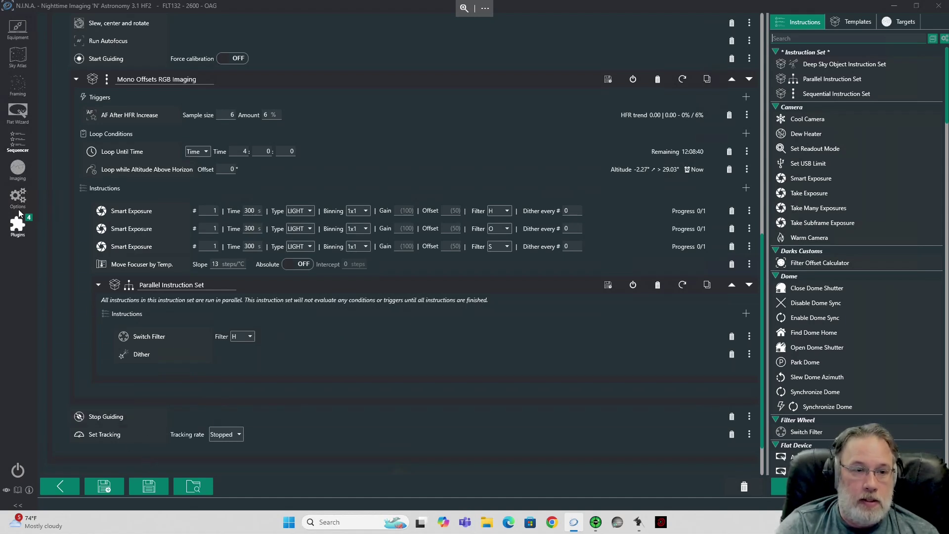
- Check the installed Sequencer Powerups plugin's page and return to the sequencer
click(18, 227)
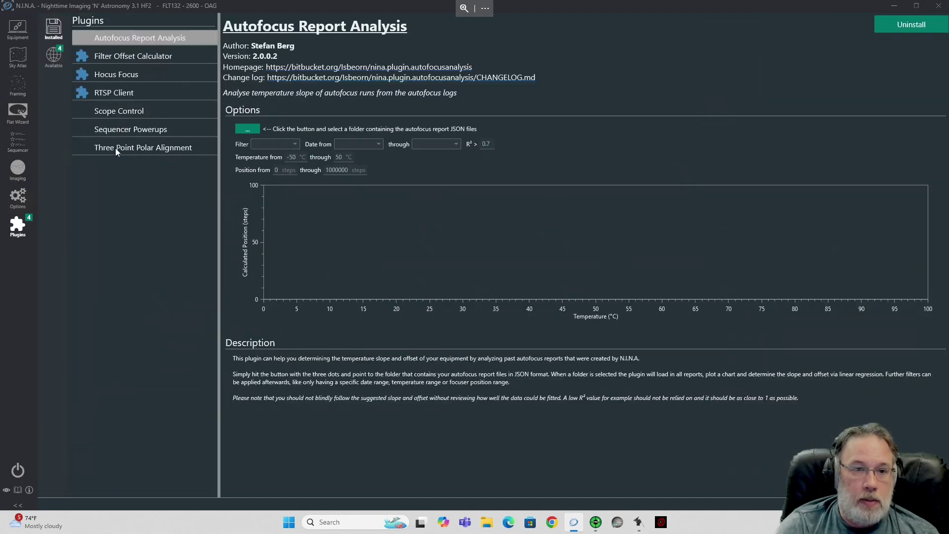
click(115, 134)
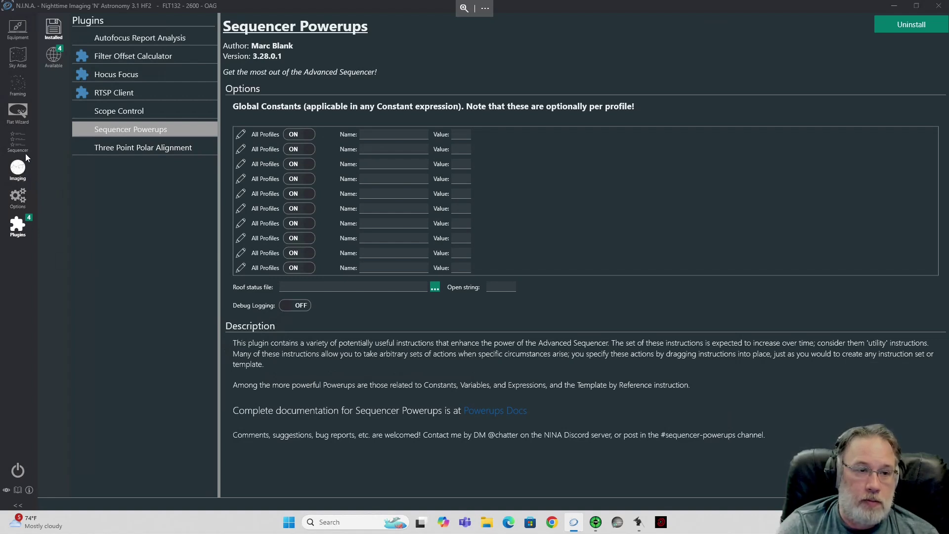
click(18, 141)
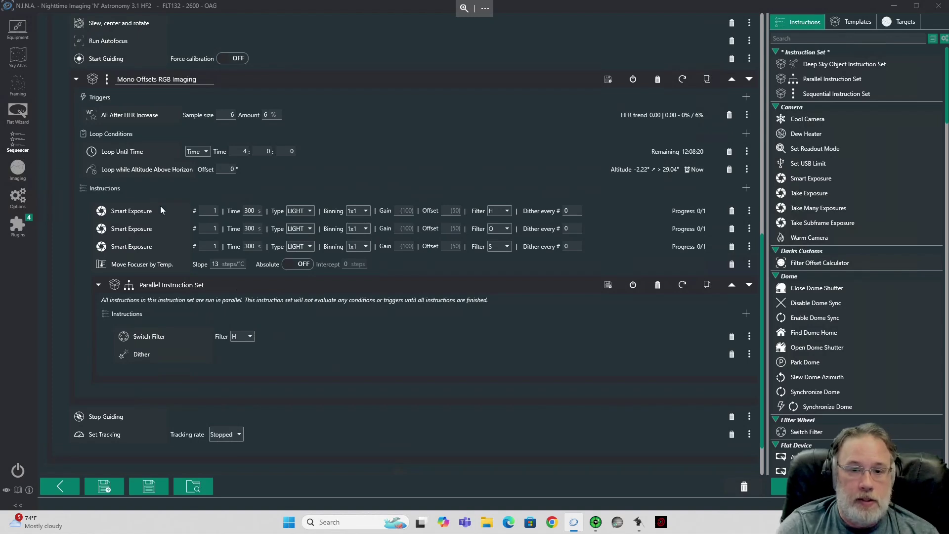
- Examine the Crab Nebula sequence's triggers, startup instructions and the Mono Offsets RGB Imaging block
scroll(338, 199, up, 8)
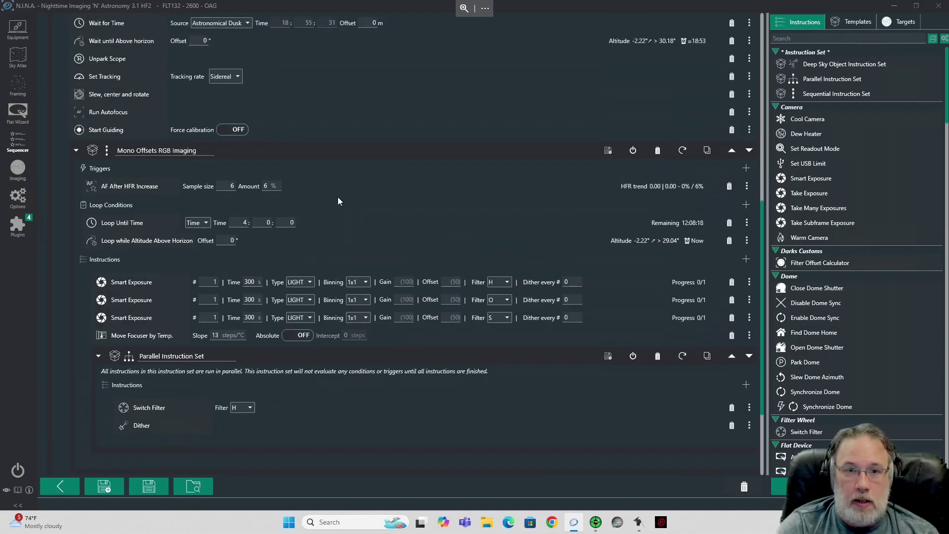
scroll(337, 196, up, 4)
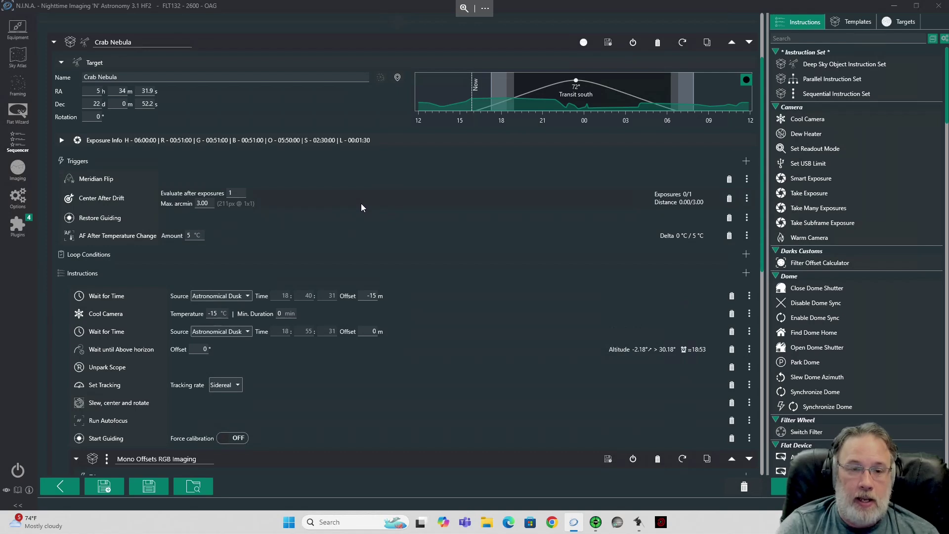
scroll(358, 210, down, 1)
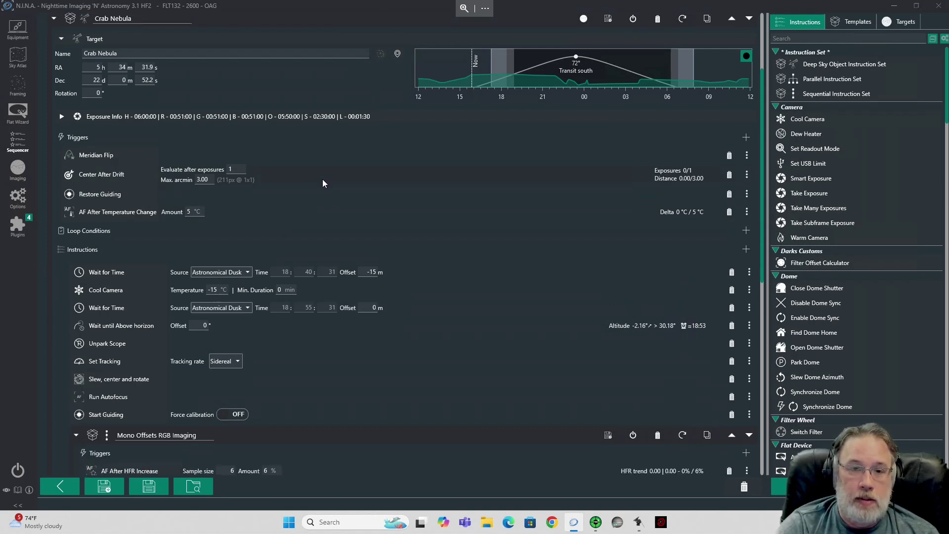
scroll(323, 182, down, 1)
scroll(327, 176, down, 1)
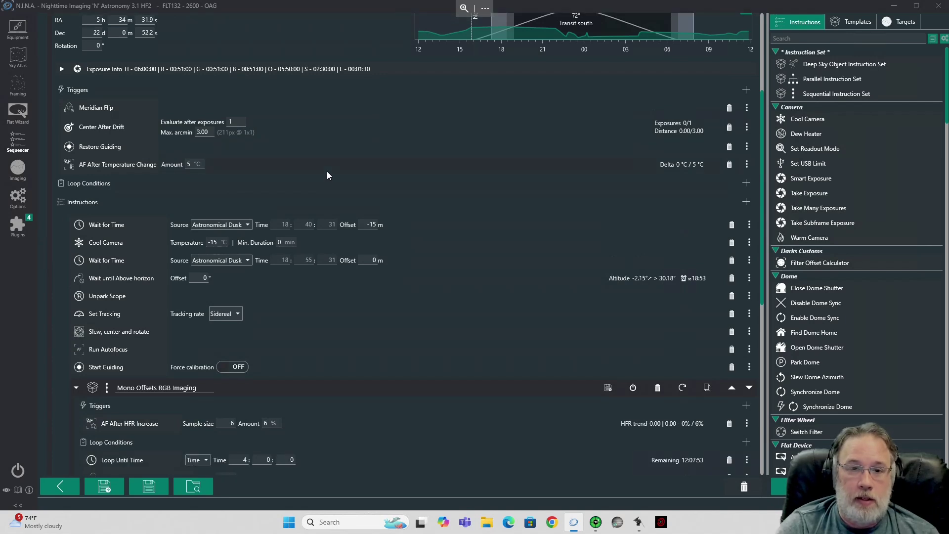
scroll(319, 129, down, 2)
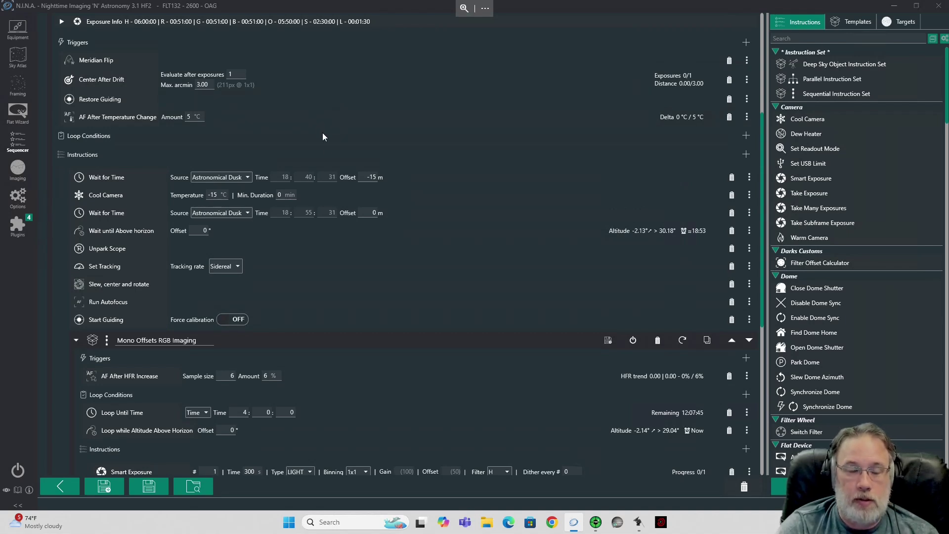
scroll(324, 220, down, 7)
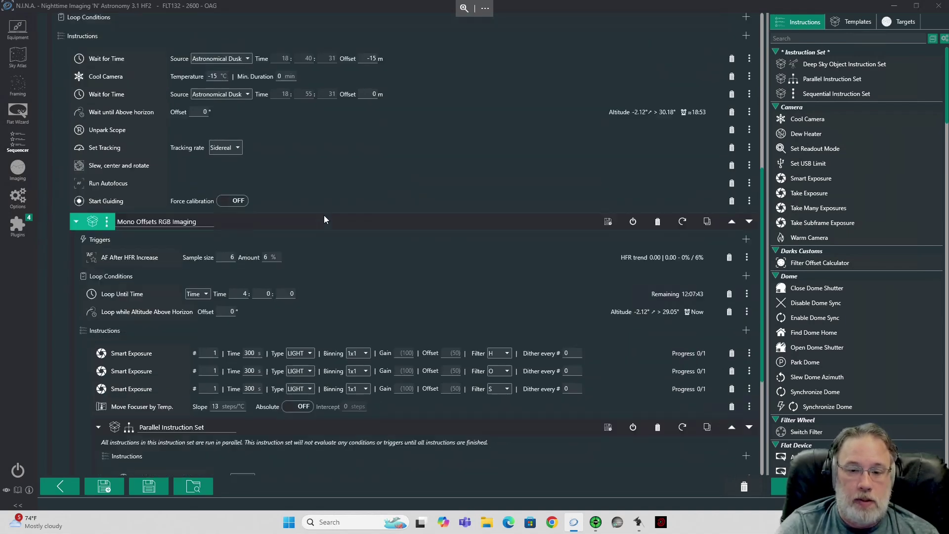
scroll(322, 211, down, 4)
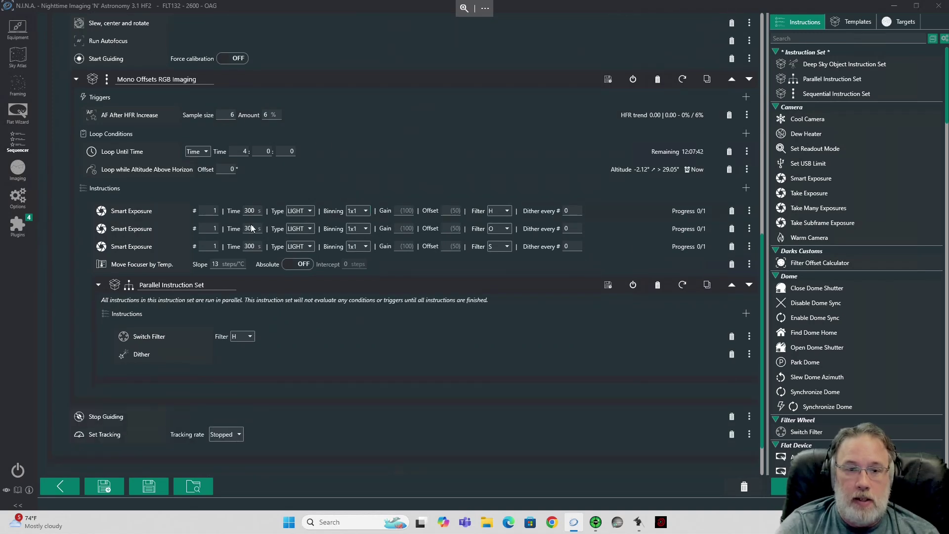
- Search the instructions for "sub" and insert Take Subframe Exposure above the smart exposures in the Mono Offsets RGB Imaging set
text(sub)
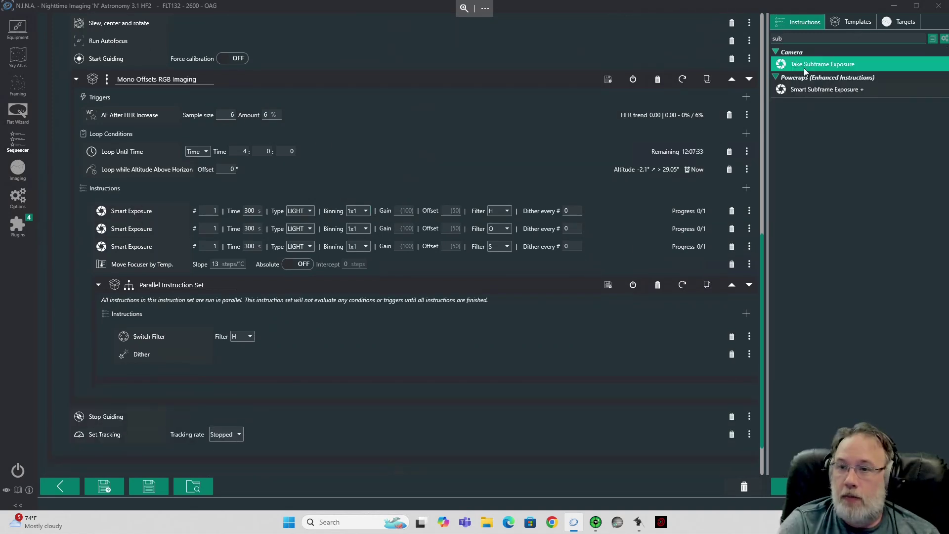
click(808, 65)
drag(807, 65, 435, 226)
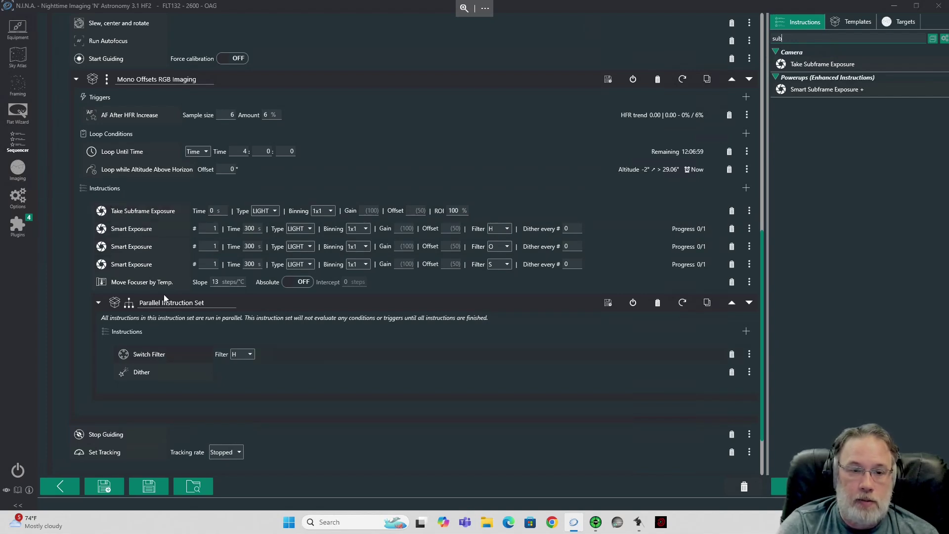
- Replace Take Subframe Exposure with Smart Subframe Exposure + at the same place and set its filter to H
click(732, 211)
drag(823, 89, 172, 202)
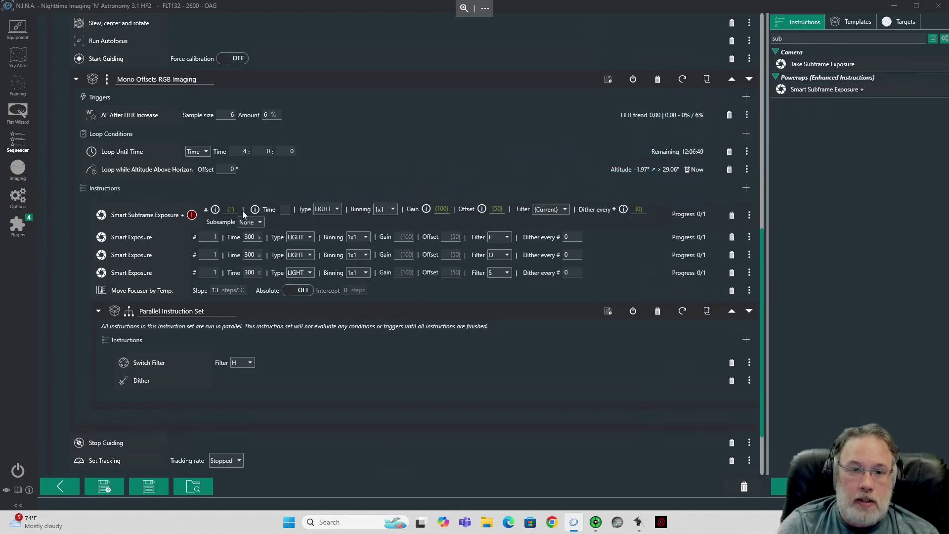
click(564, 210)
click(556, 231)
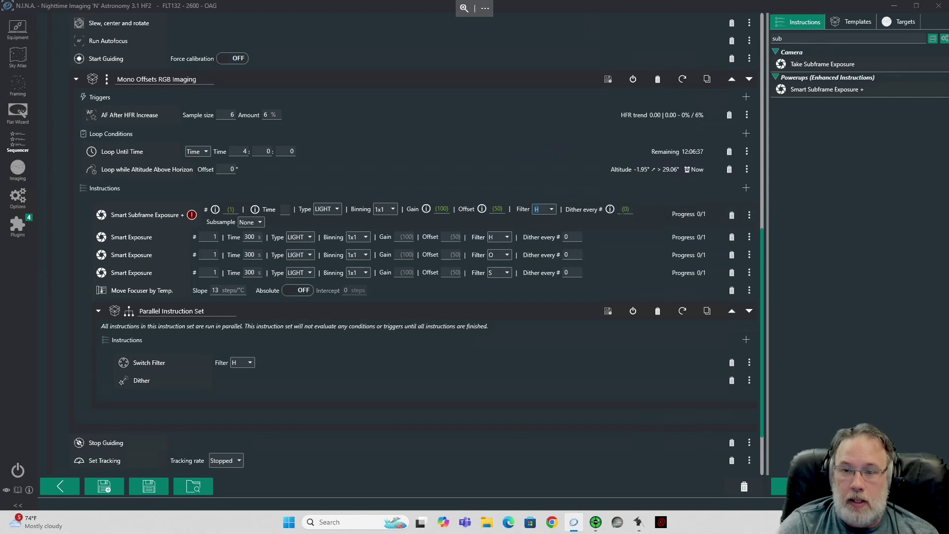
- Set the Smart Subframe Exposure + to ROI subsampling at 50% with an exposure time of 300 seconds
click(255, 221)
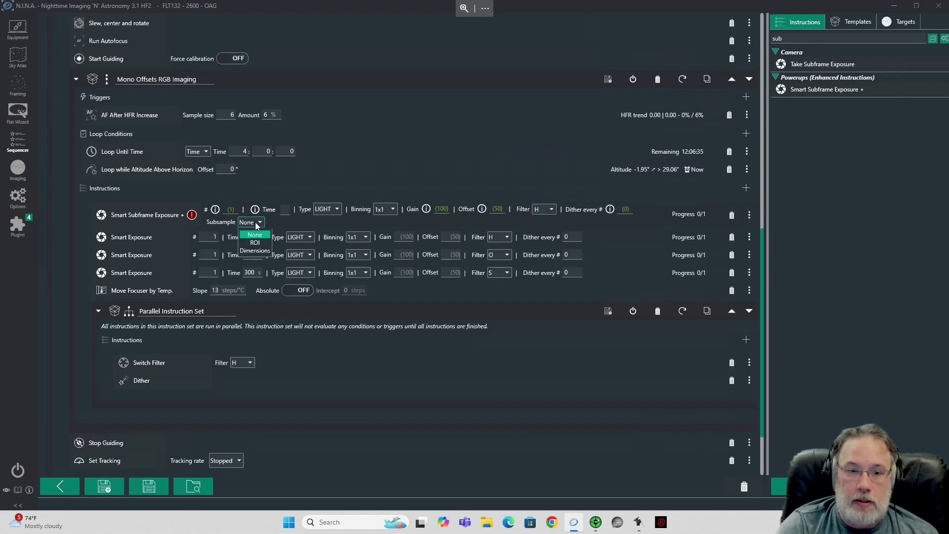
click(255, 243)
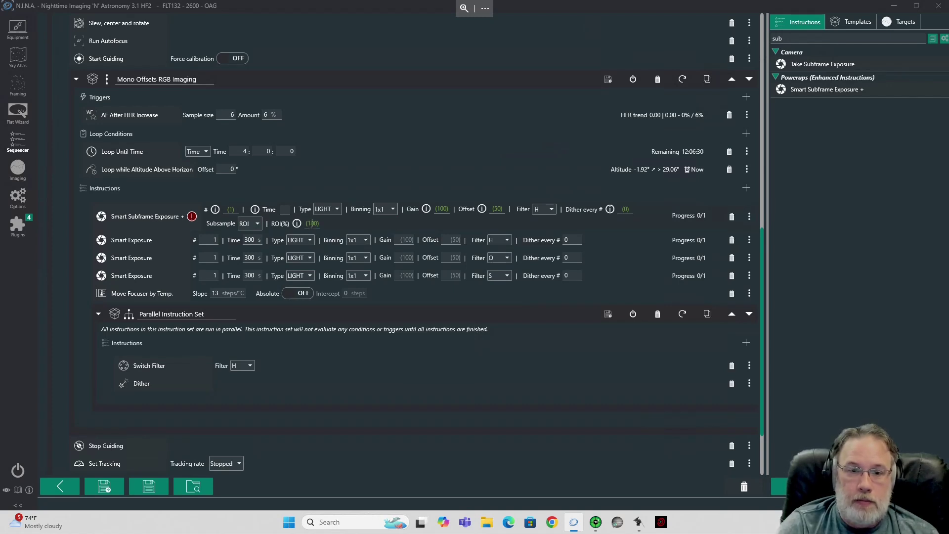
text(50)
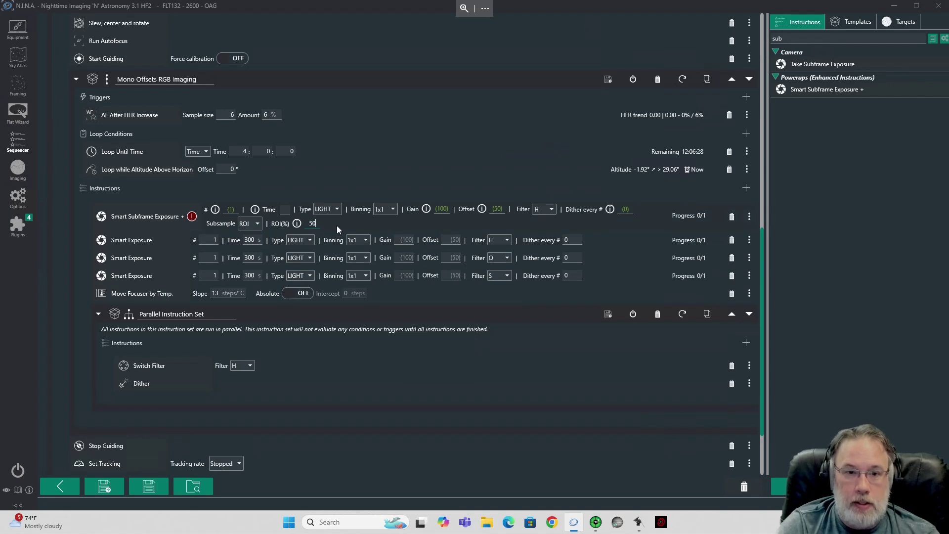
click(285, 210)
text(300)
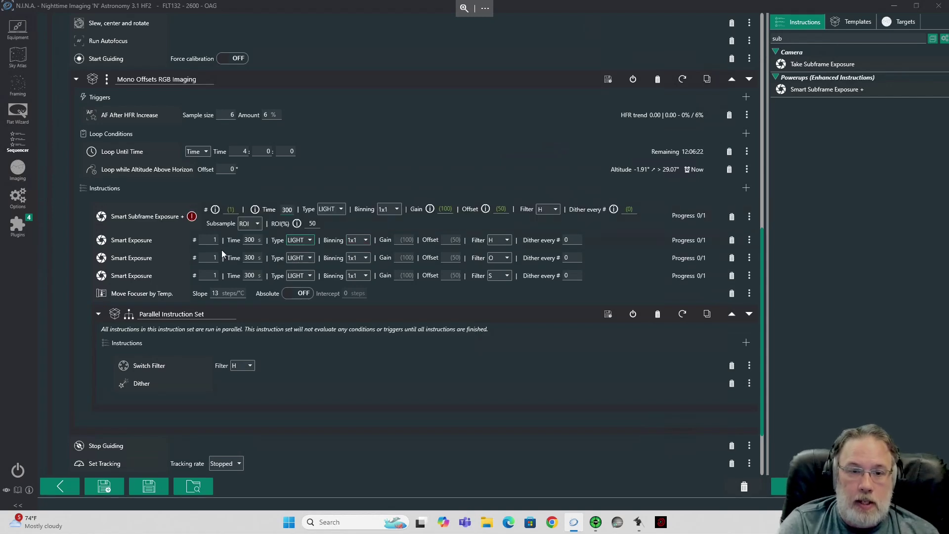
- Delete the regular Smart Exposure with filter H and widen the sequence area
click(732, 241)
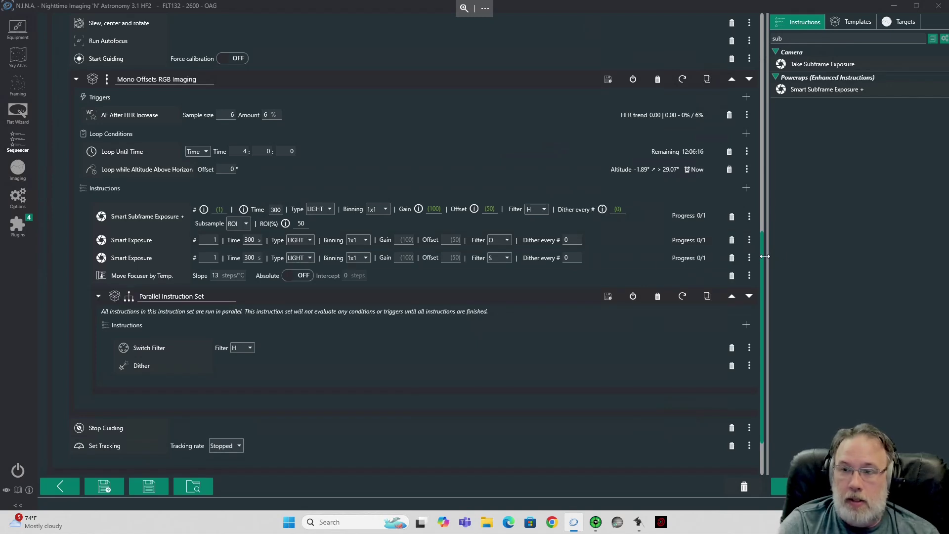
drag(768, 257, 862, 259)
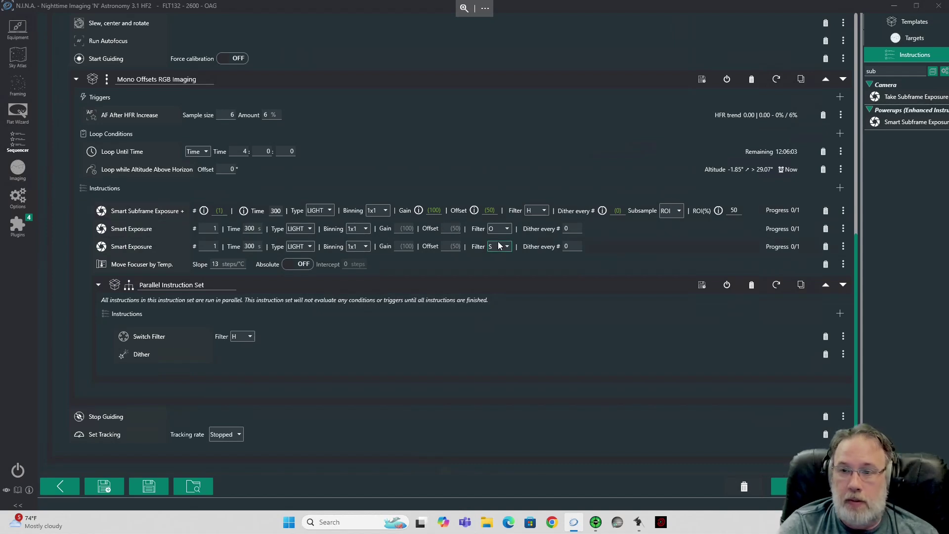
- Try the Dimensions subsample mode on the Smart Subframe Exposure + and switch it back to ROI
click(680, 212)
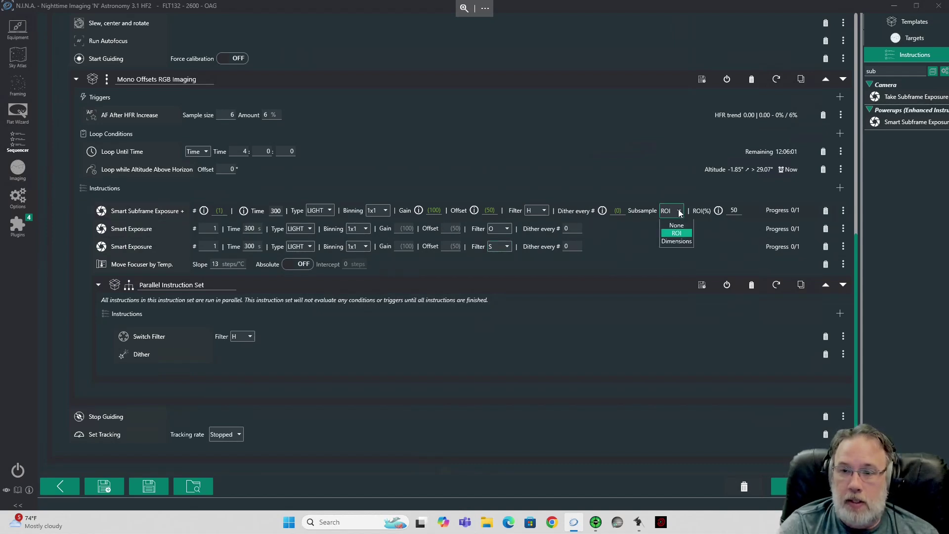
click(679, 244)
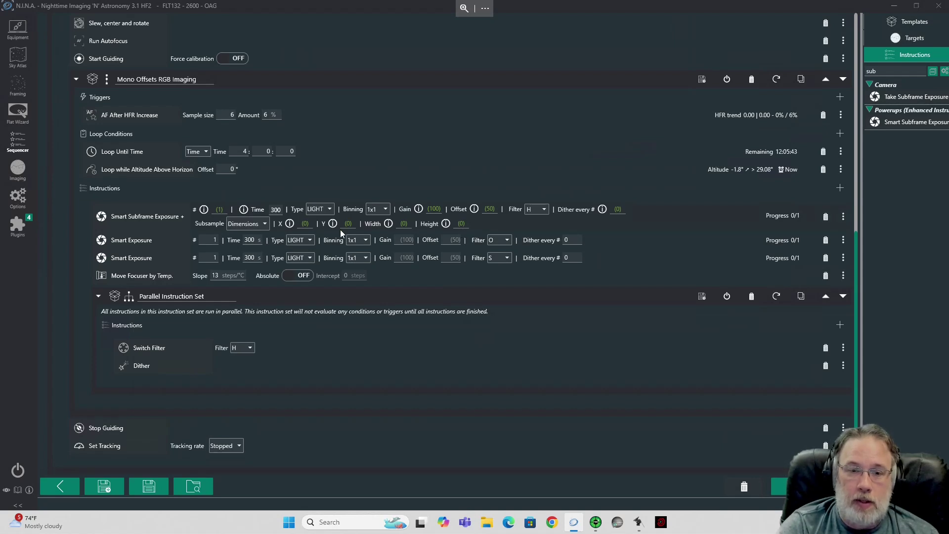
click(259, 224)
click(257, 251)
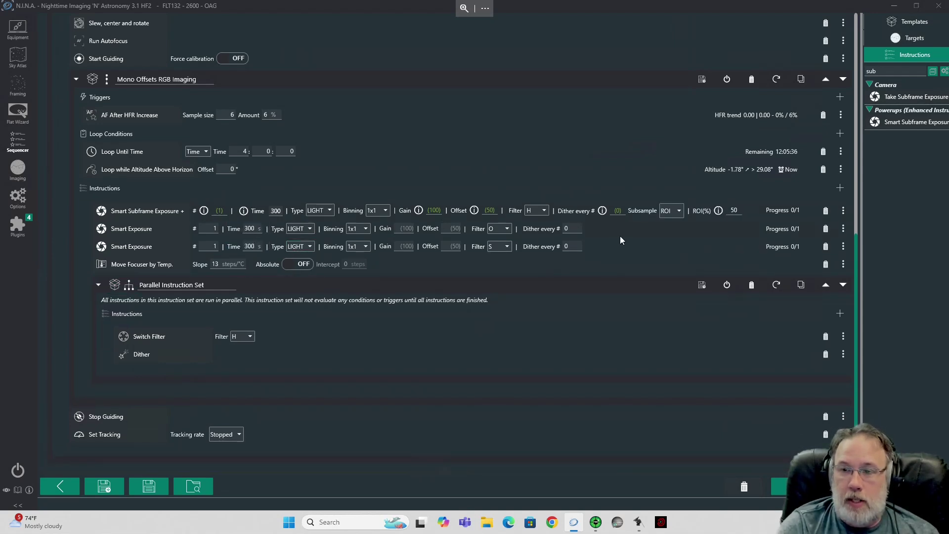
- Duplicate the Smart Subframe Exposure + twice and place both copies directly below the original
click(843, 210)
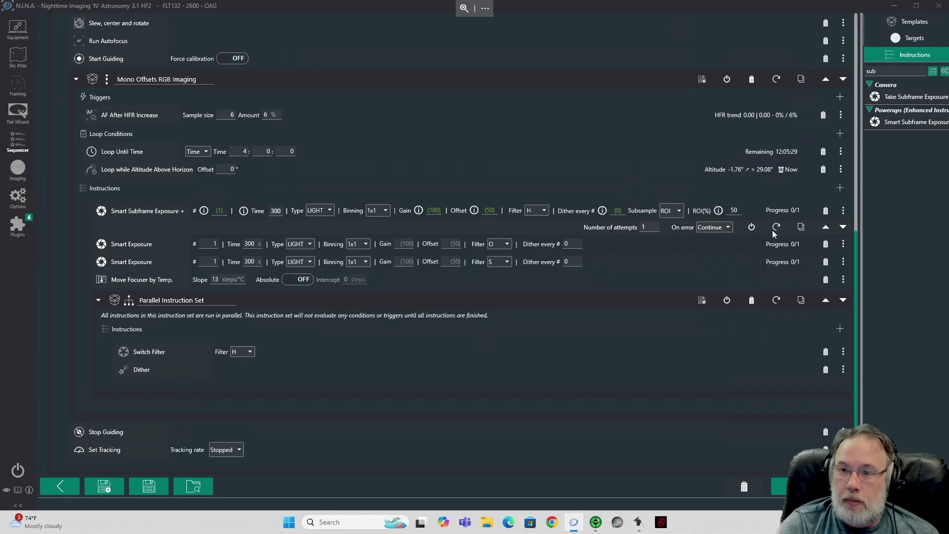
click(801, 227)
drag(125, 394, 140, 230)
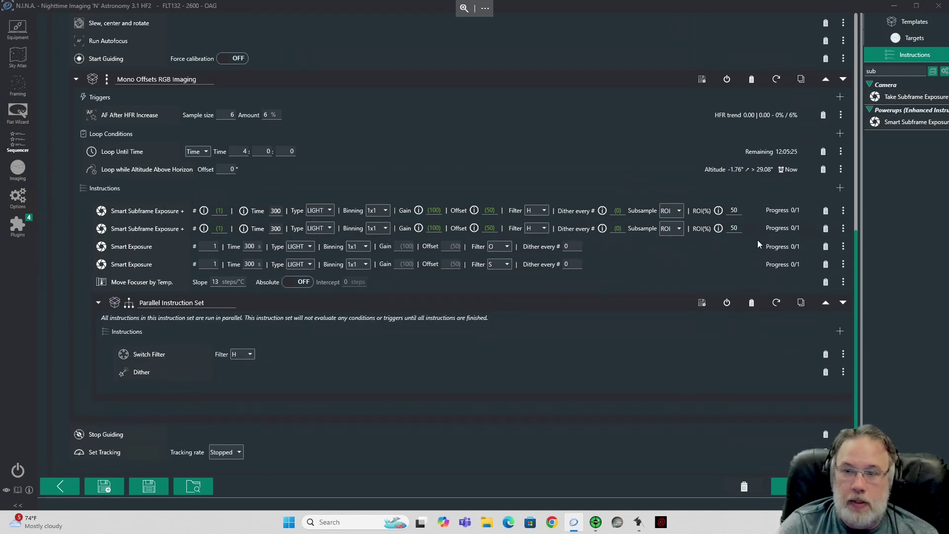
click(843, 228)
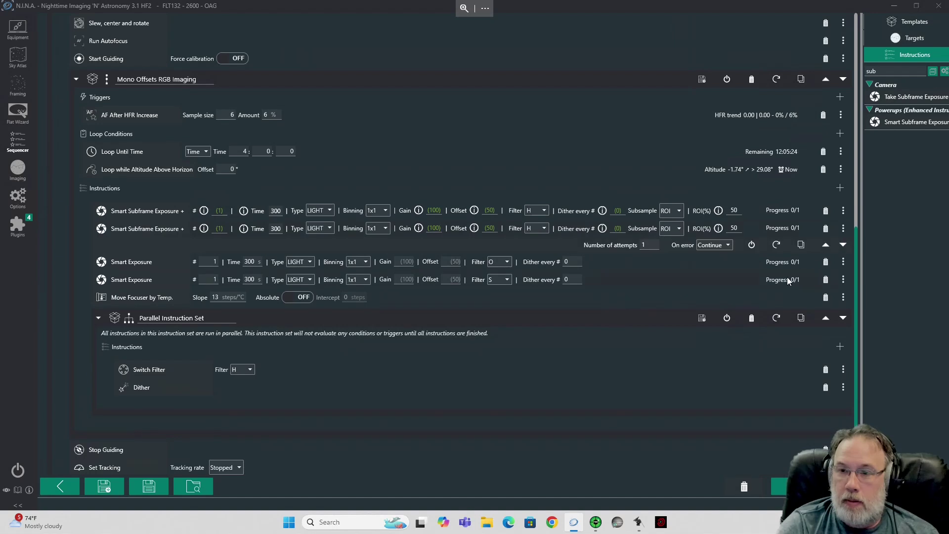
click(801, 244)
drag(118, 409, 318, 247)
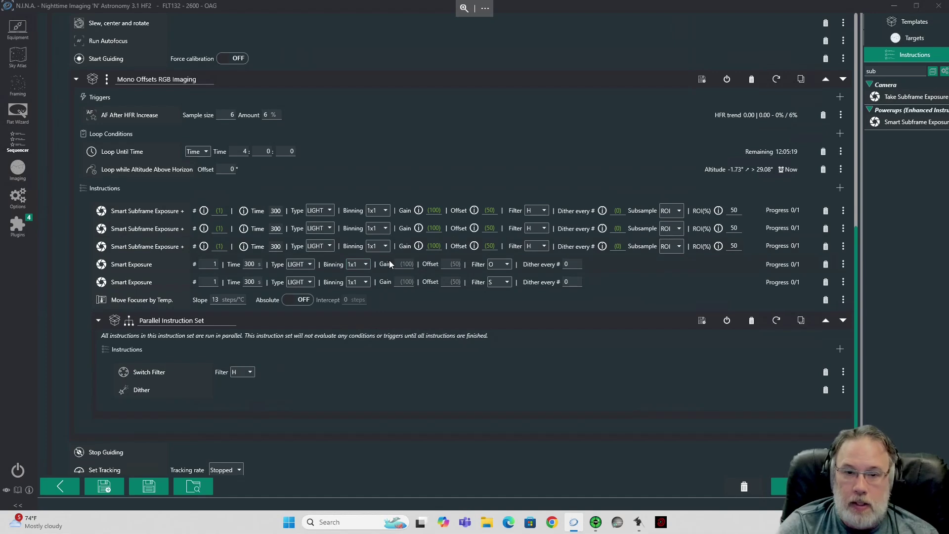
- Set the filter of the second Smart Subframe Exposure + to O and of the third to S
click(543, 229)
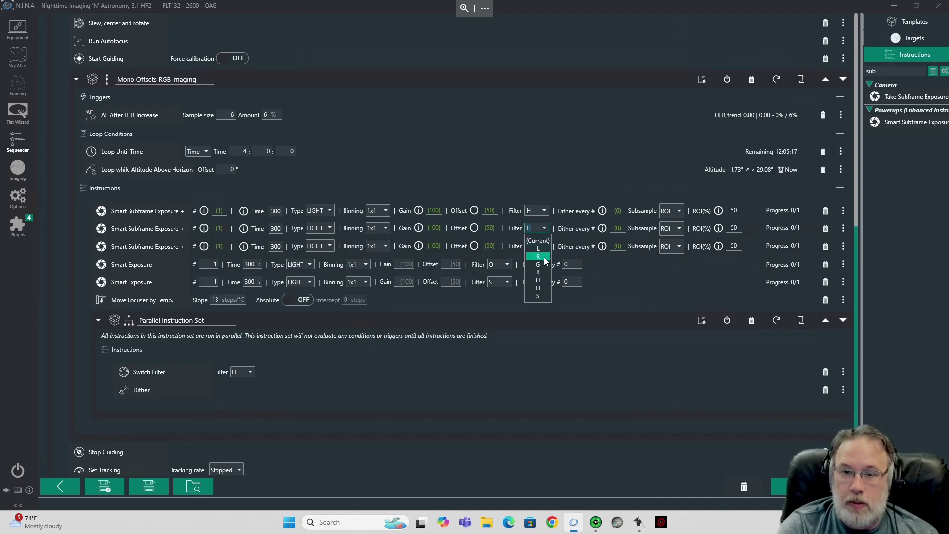
click(539, 288)
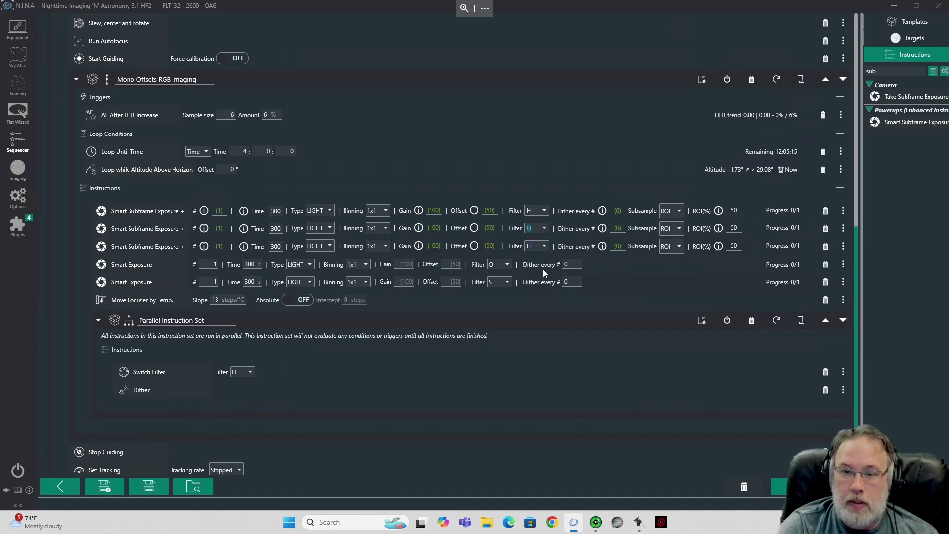
click(544, 246)
click(539, 314)
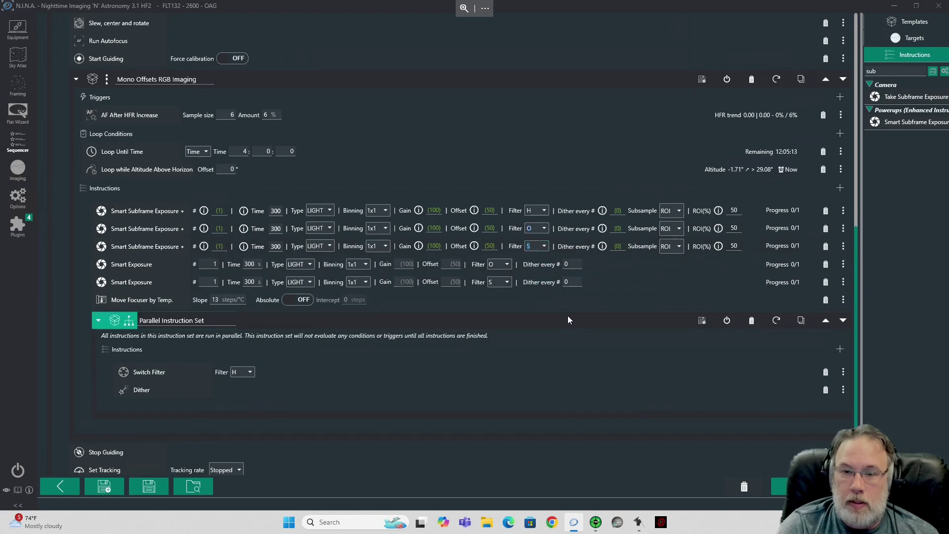
- Delete the two remaining regular Smart Exposures for filters O and S
click(825, 264)
click(825, 265)
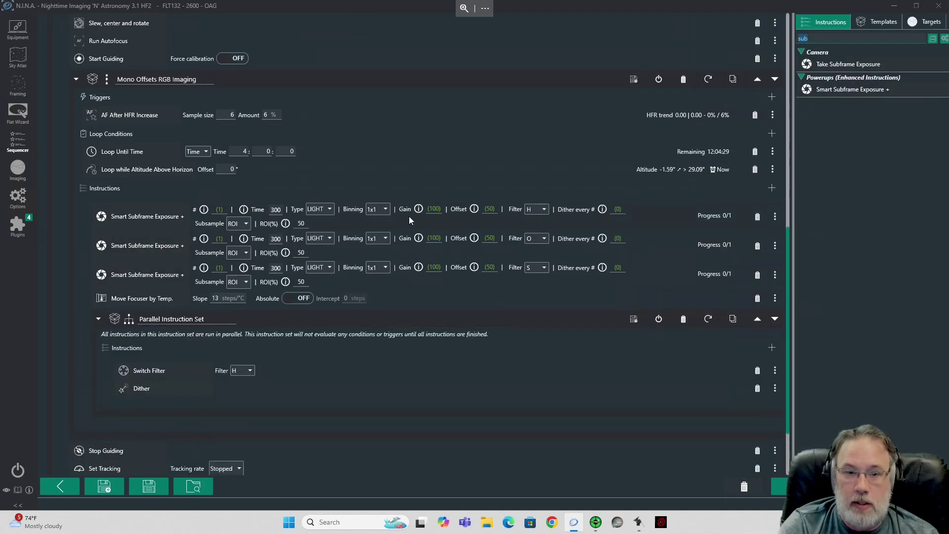
- Try the FLAT and DARK frame types on the first Smart Subframe Exposure + for filter H
click(329, 213)
click(326, 233)
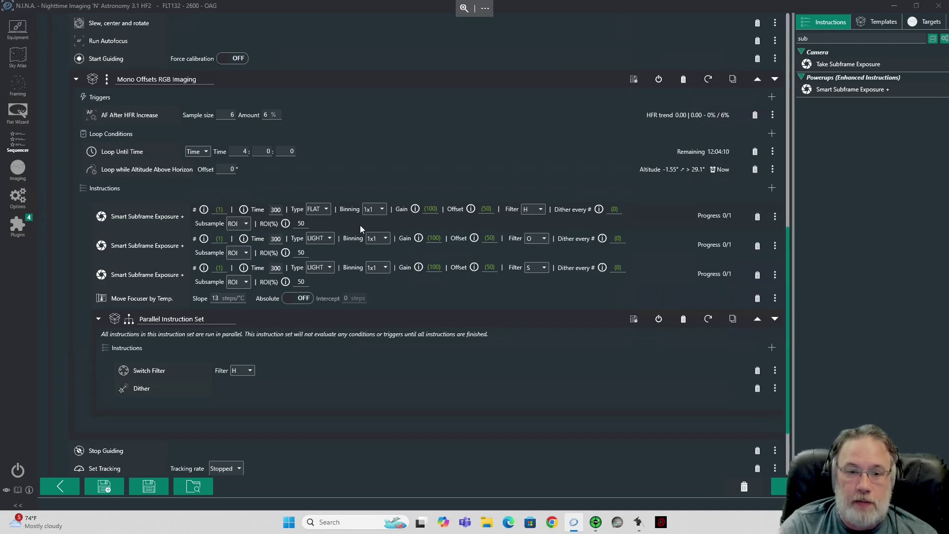
click(322, 210)
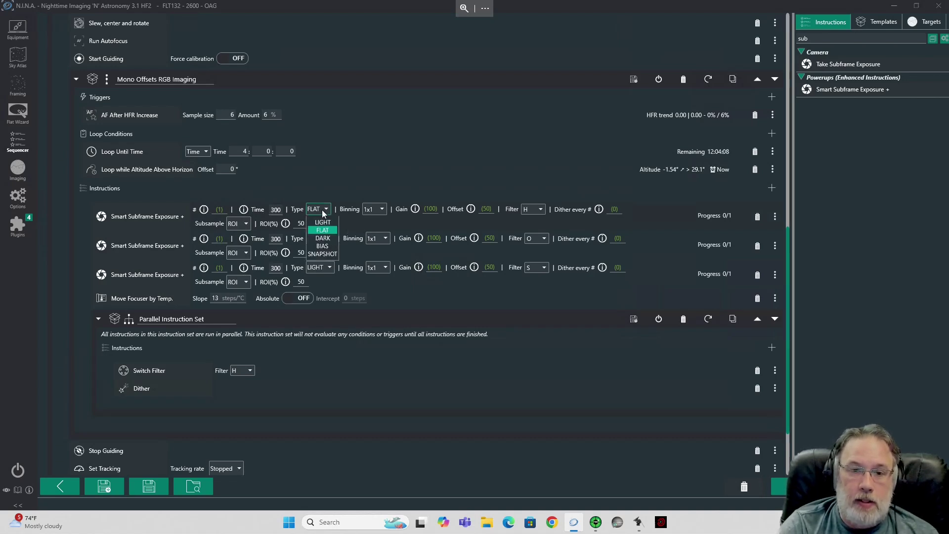
click(330, 238)
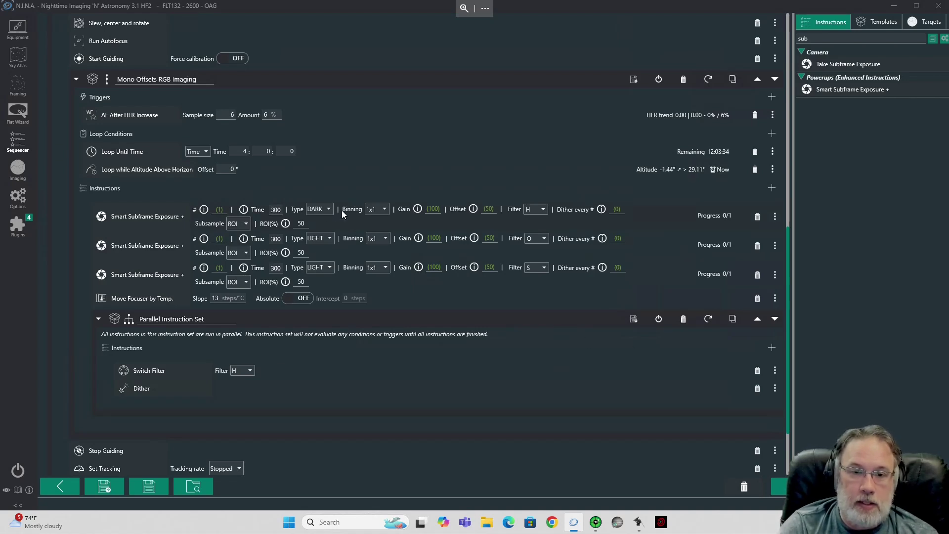
click(325, 213)
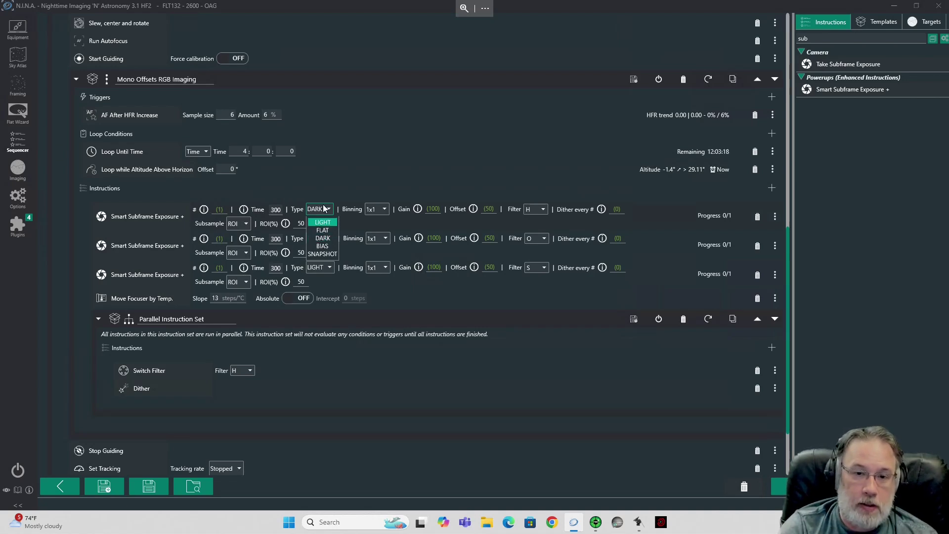
click(363, 183)
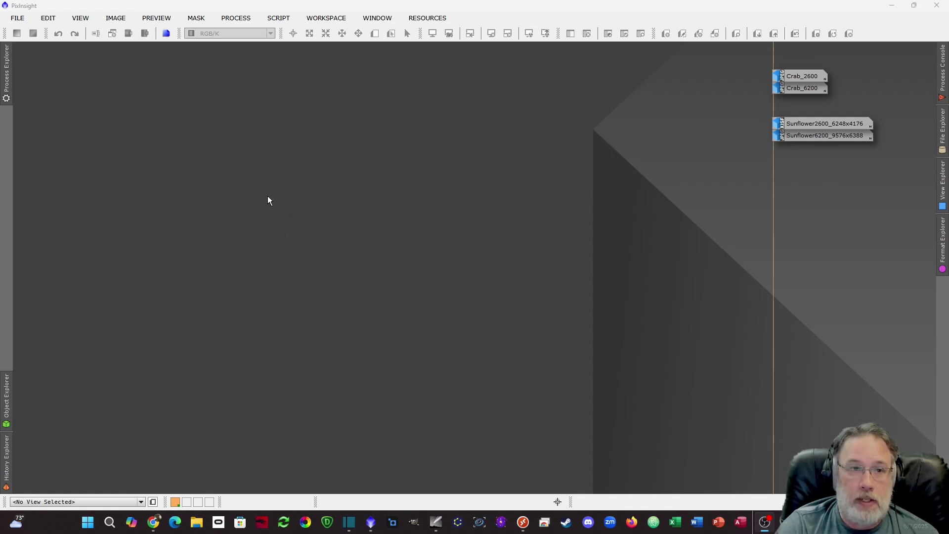
- Switch to PixInsight and restore the minimized Sunflower2600_6248x4176 image window, placing it in a free area of the workspace
click(17, 18)
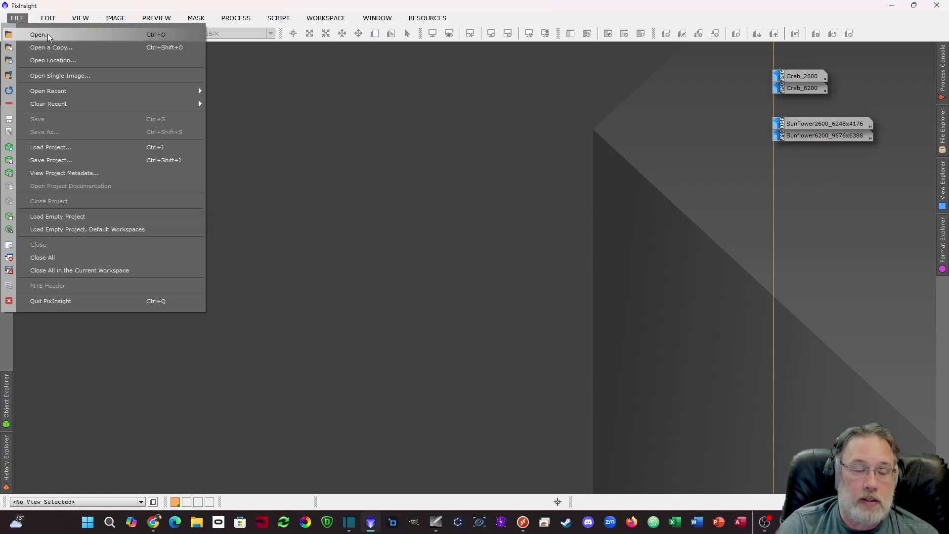
click(300, 93)
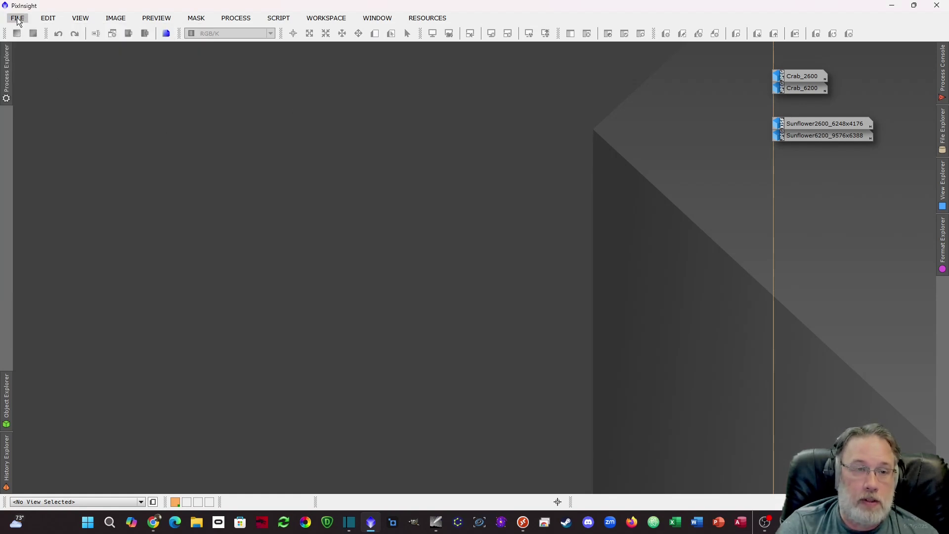
double_click(825, 125)
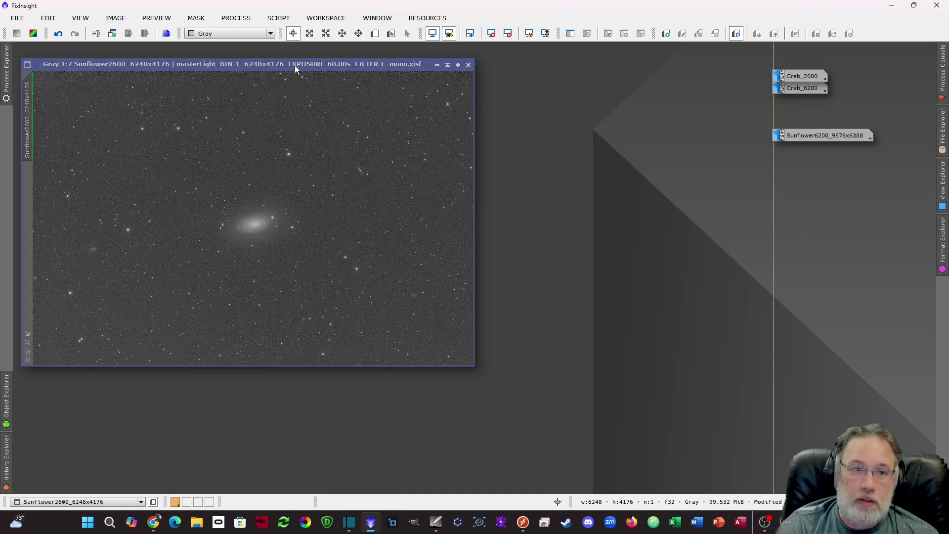
drag(297, 65, 289, 58)
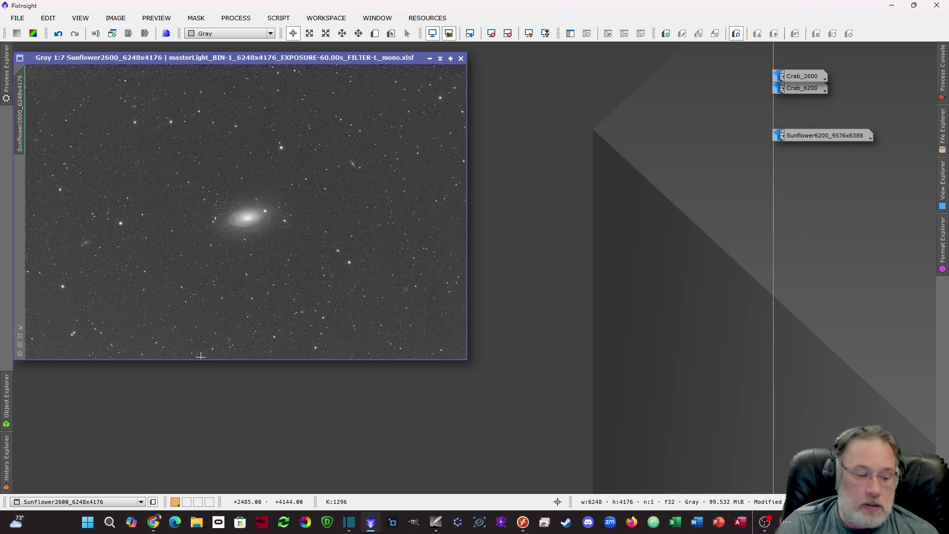
- Start DynamicCrop and draw a crop region covering the entire Sunflower2600 image
key(ctrl+space)
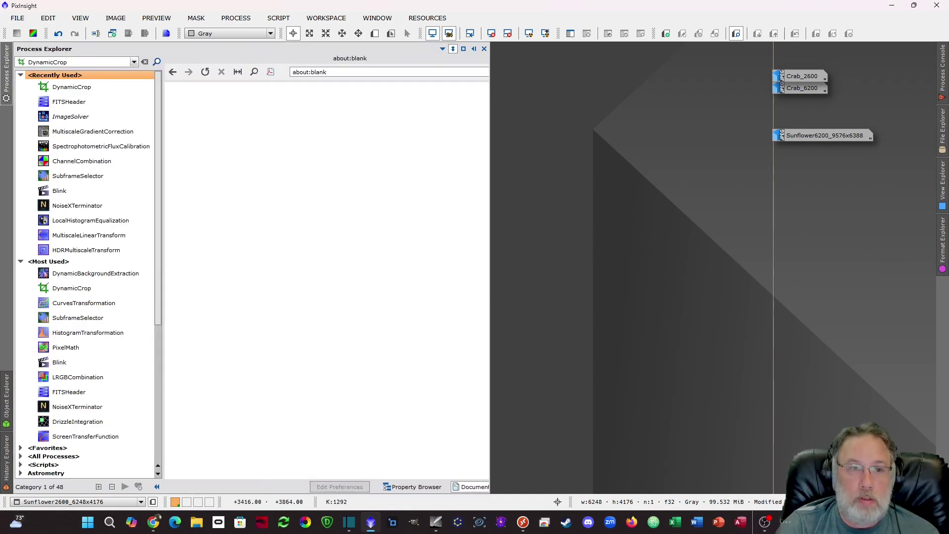
key(Return)
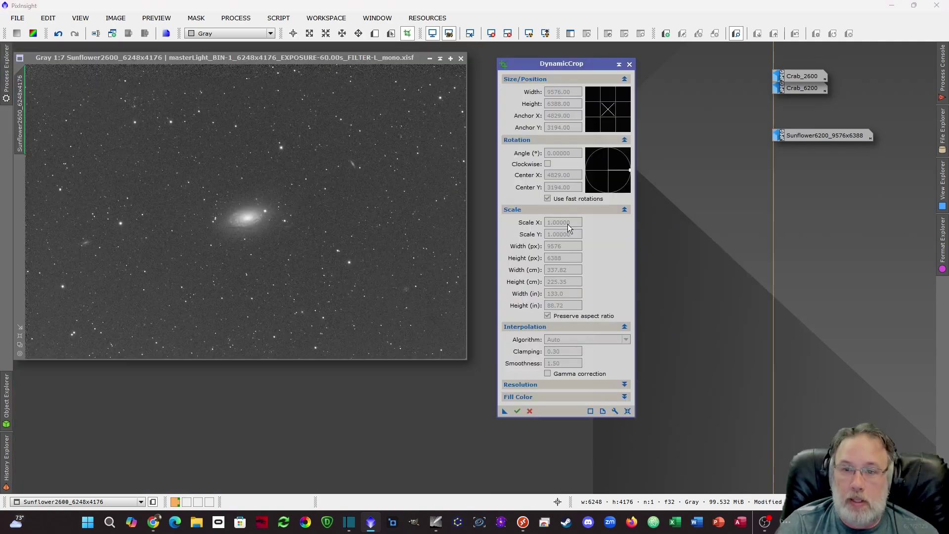
scroll(99, 114, down, 1)
drag(51, 81, 476, 363)
click(629, 235)
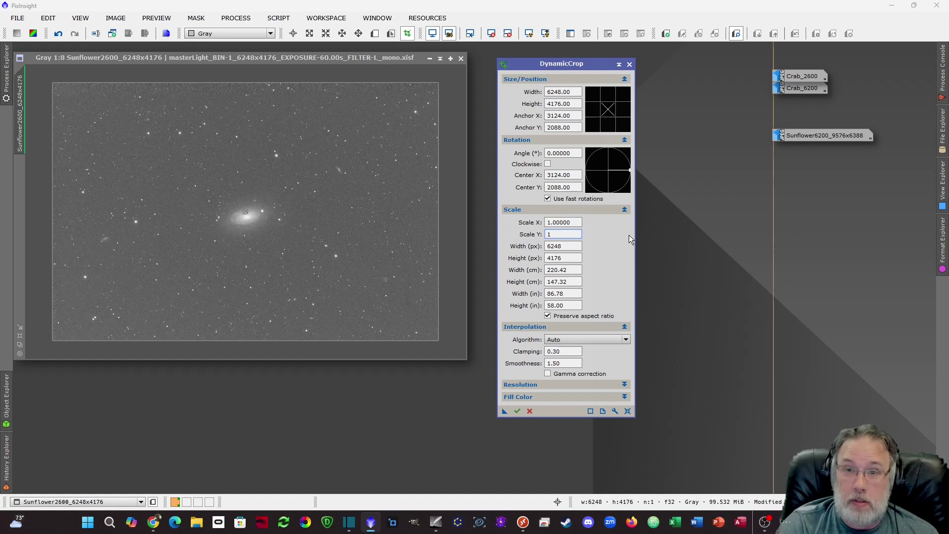
- Set the crop region's width to 3124 and its height to 2088 pixels to represent a 50% ROI
double_click(566, 92)
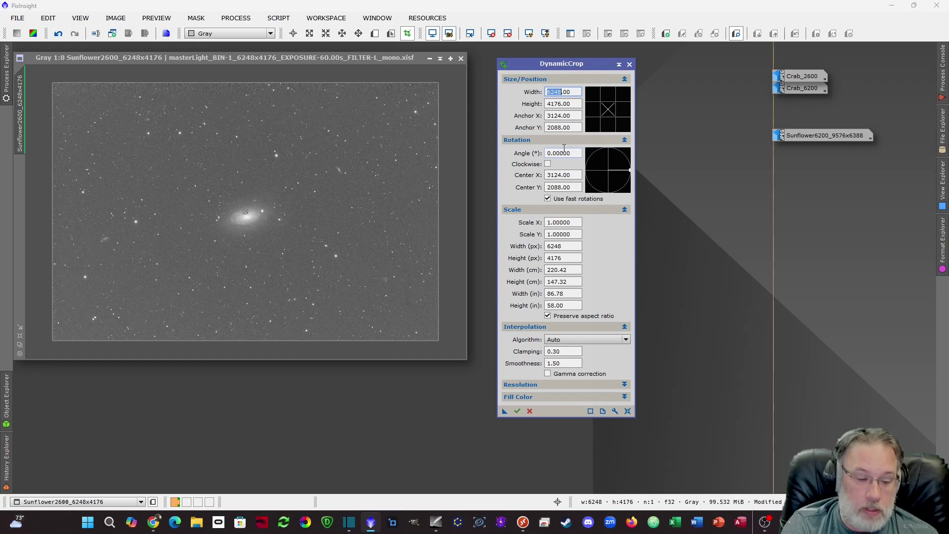
text(3124)
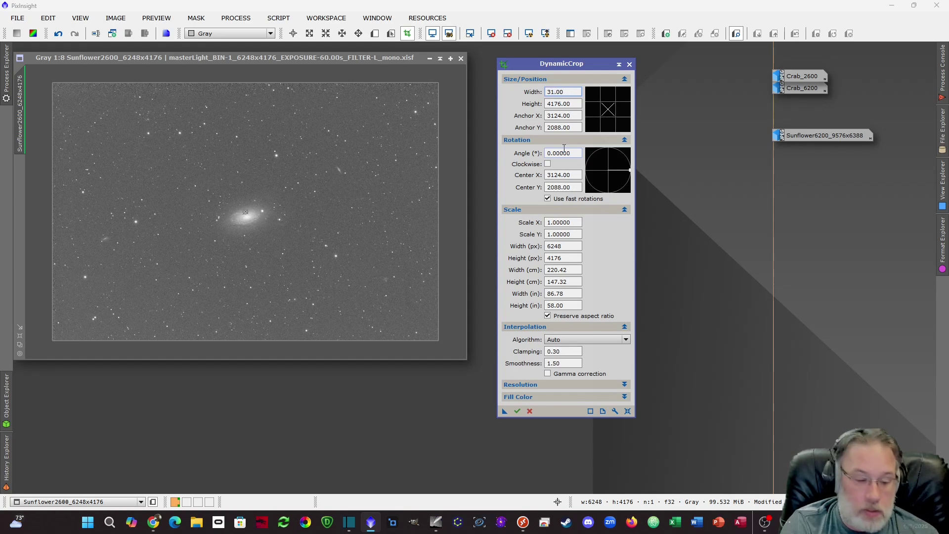
key(alt+Tab)
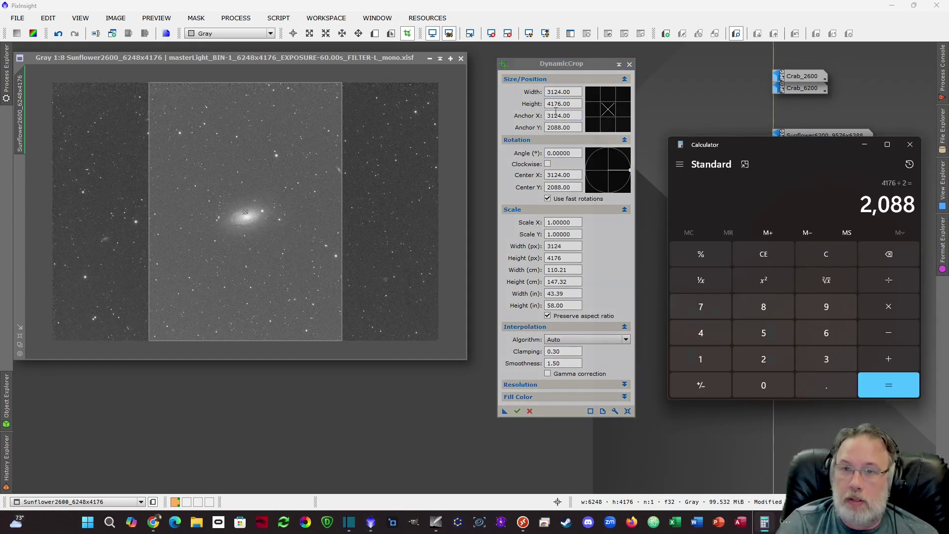
click(547, 104)
double_click(545, 105)
text(2088)
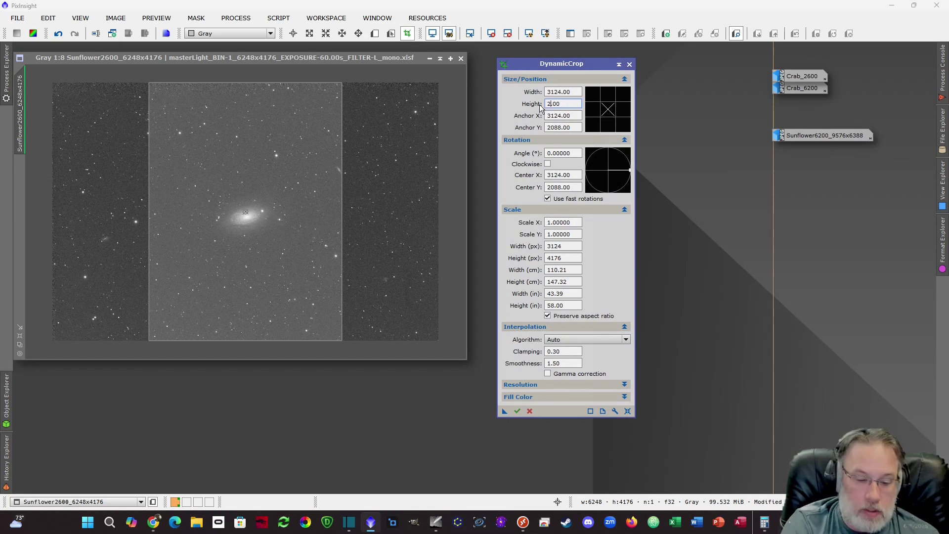
key(Tab)
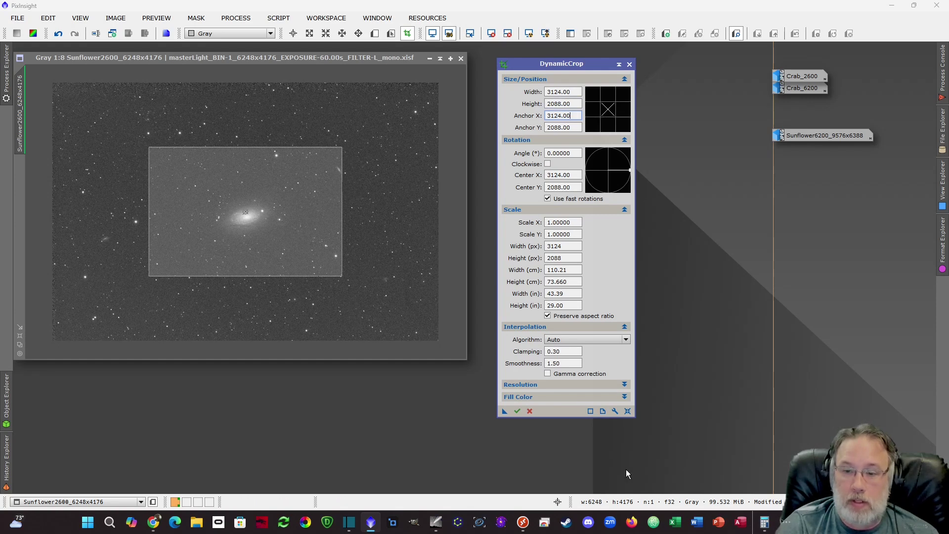
- Calculate 6248 × 0.75 in the Calculator and set the crop region's width to 4686 pixels
click(764, 528)
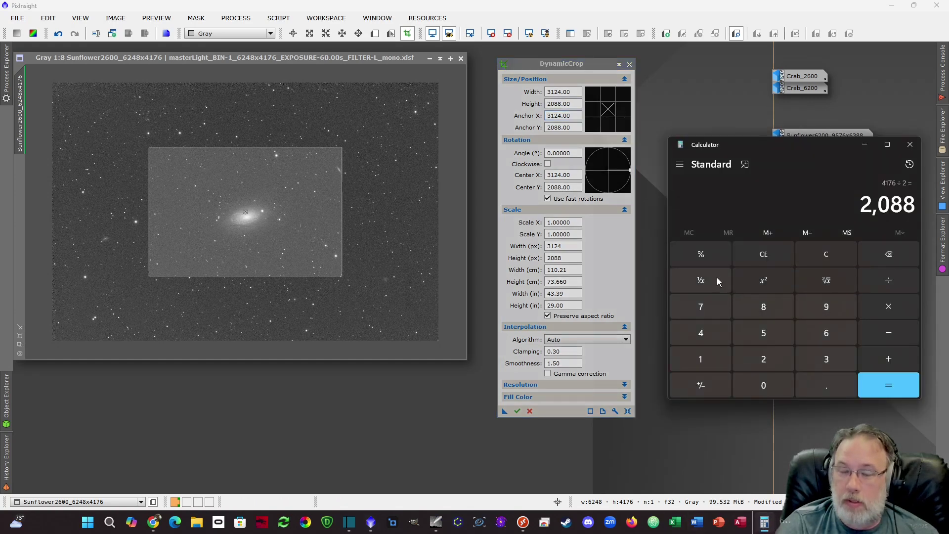
text(62)
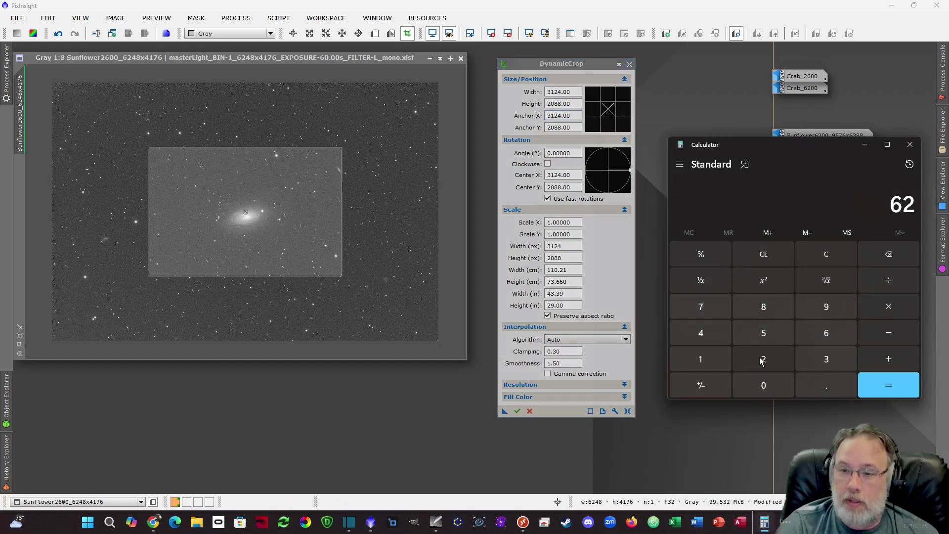
click(706, 333)
click(764, 314)
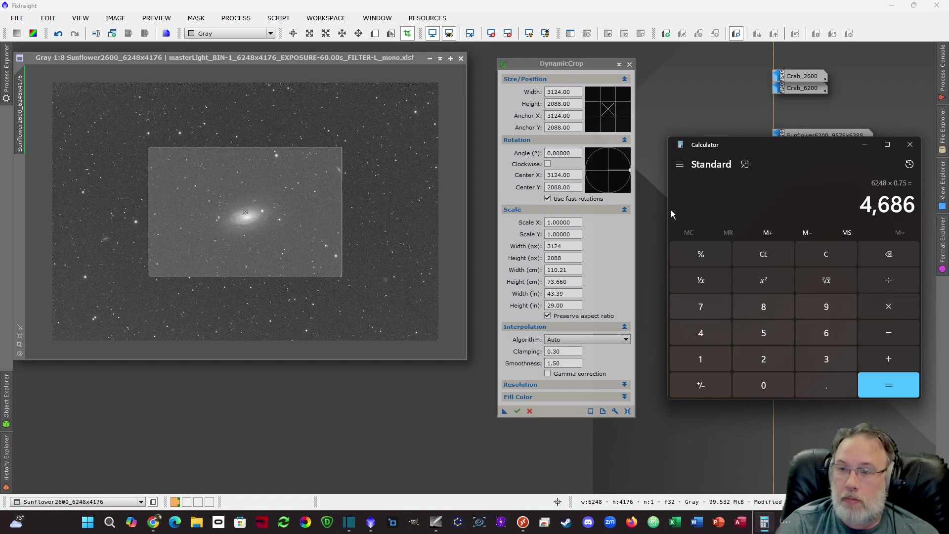
click(547, 93)
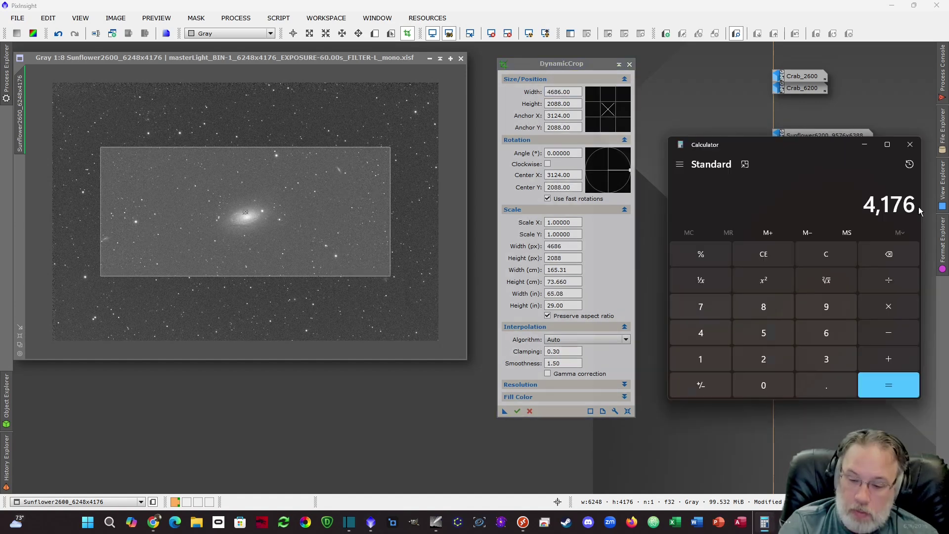
- Calculate 4176 × 0.75 in the Calculator and set the crop region's height to 3132 pixels
text(*0.75)
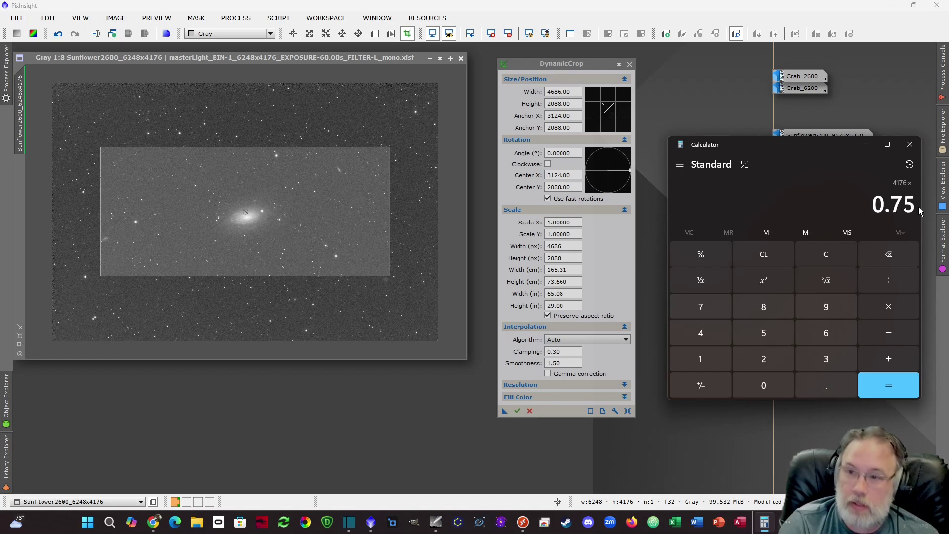
key(Return)
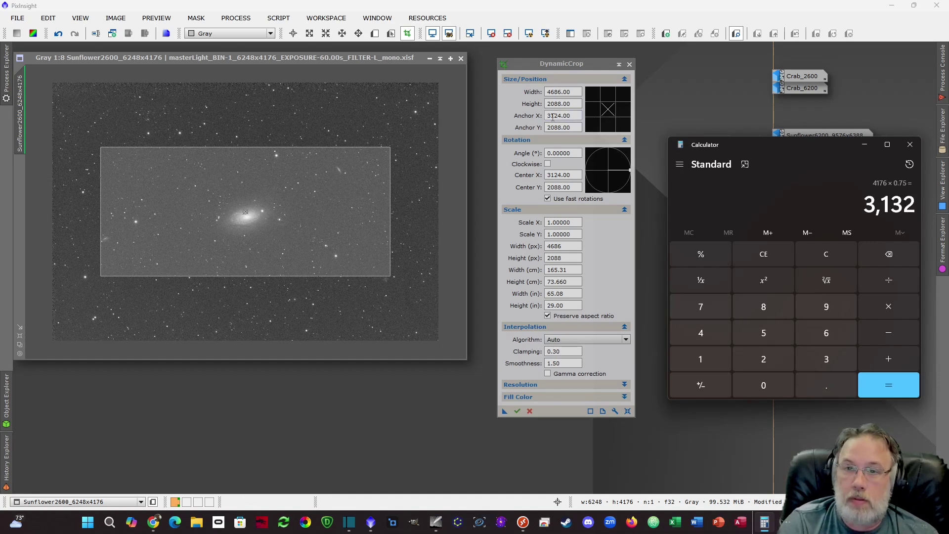
click(568, 104)
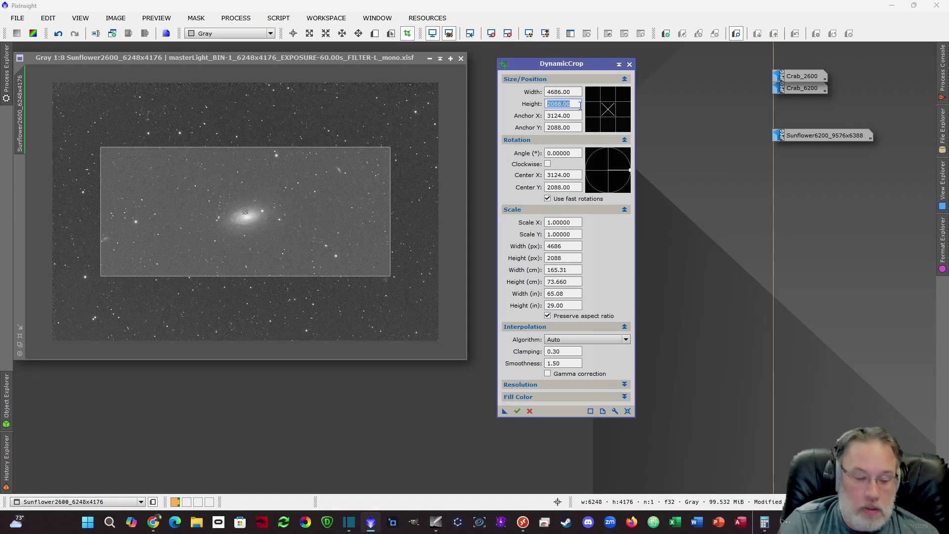
text(3132)
key(Tab)
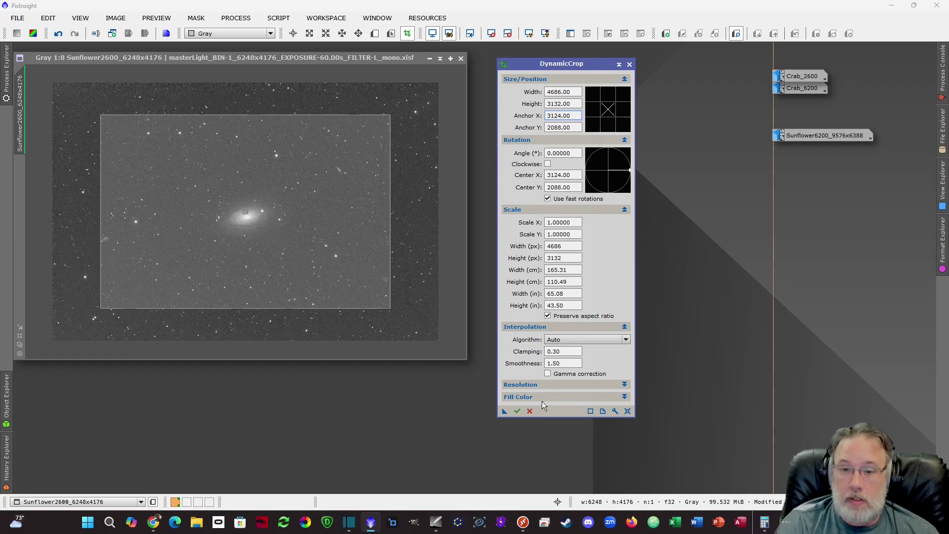
- Apply the 4686 × 3132 pixel crop to the Sunflower2600 image and undo it
click(517, 411)
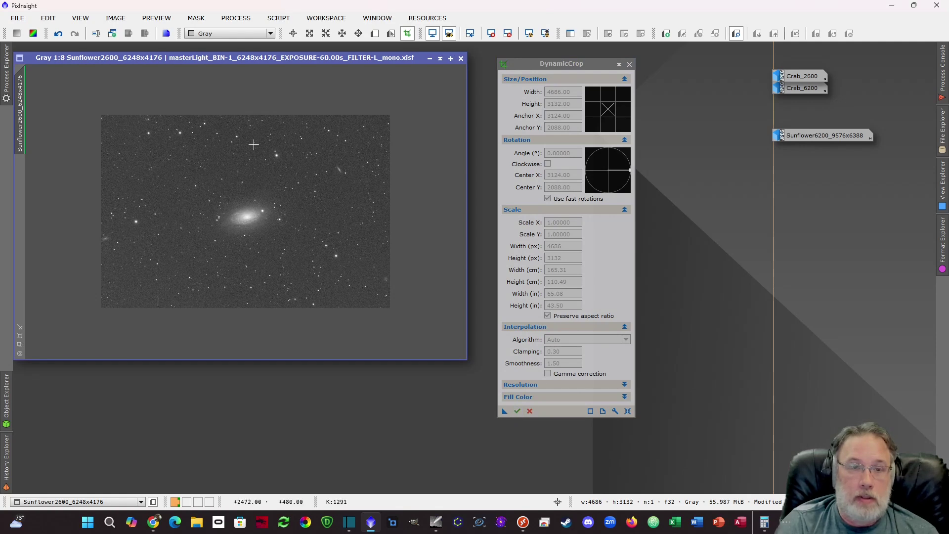
click(58, 34)
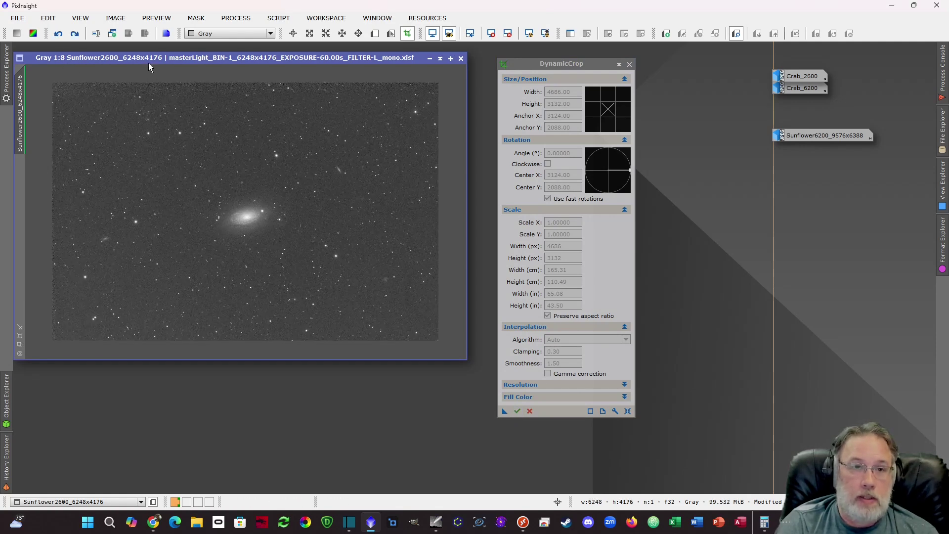
- Duplicate the full-size Sunflower2600 image, minimize the clone and place its icon below the original image window
drag(148, 61, 270, 88)
drag(143, 137, 63, 165)
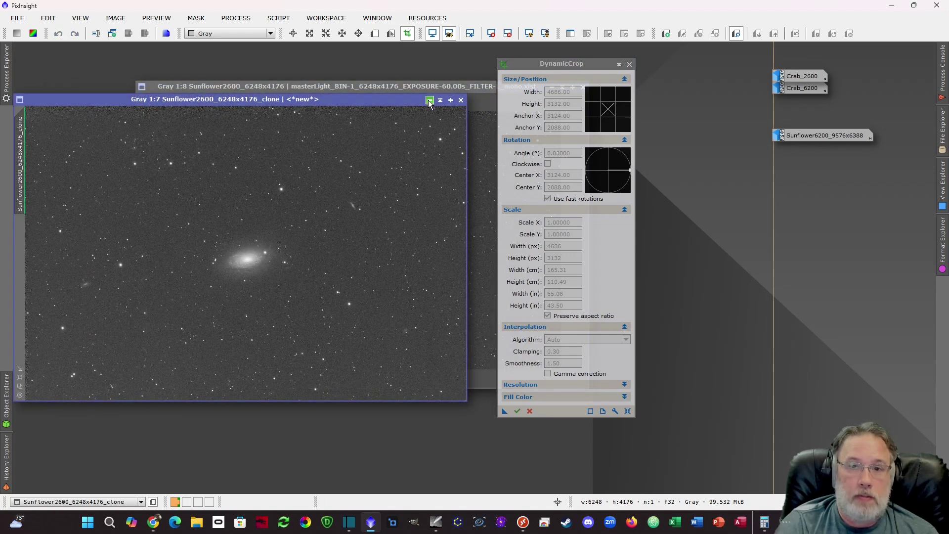
click(429, 101)
drag(390, 89, 275, 73)
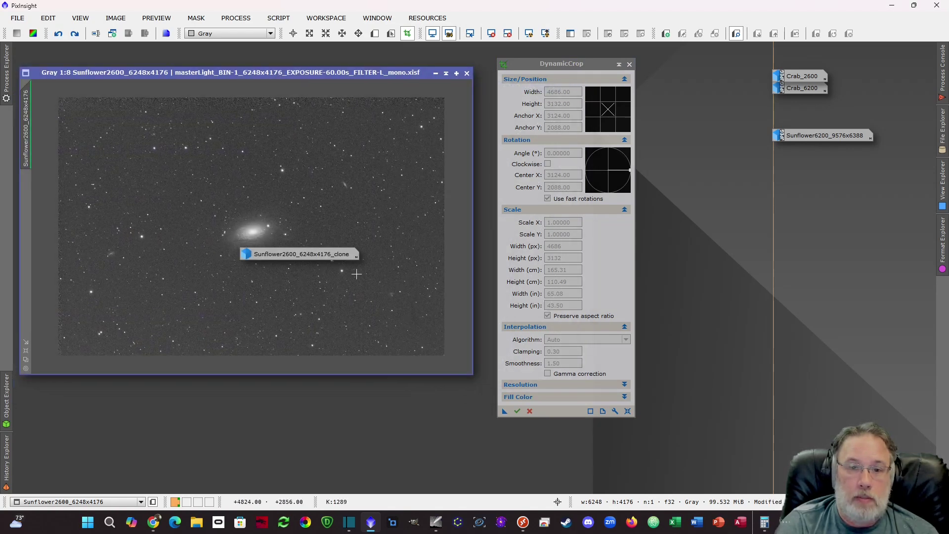
drag(303, 254, 197, 418)
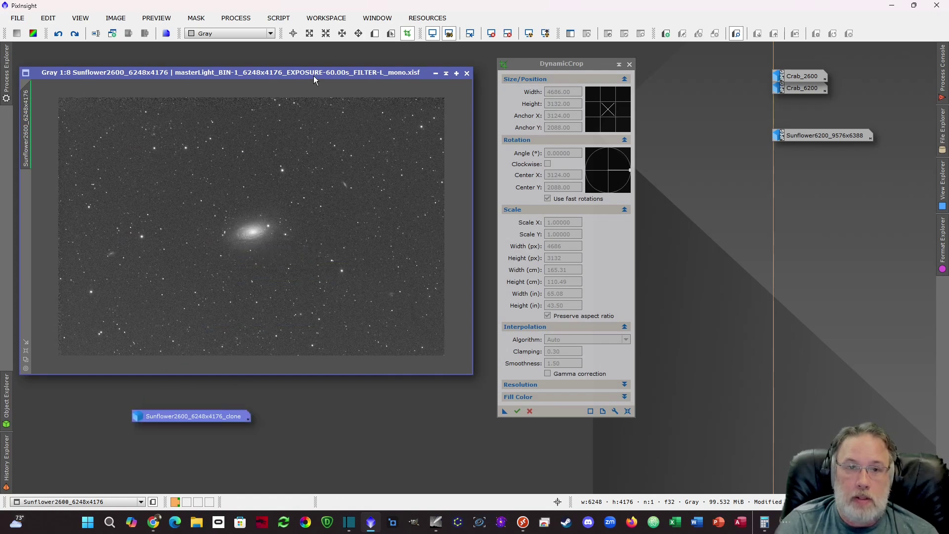
- Crop the original Sunflower2600 image to 4686 × 3132 pixels with DynamicCrop
click(229, 165)
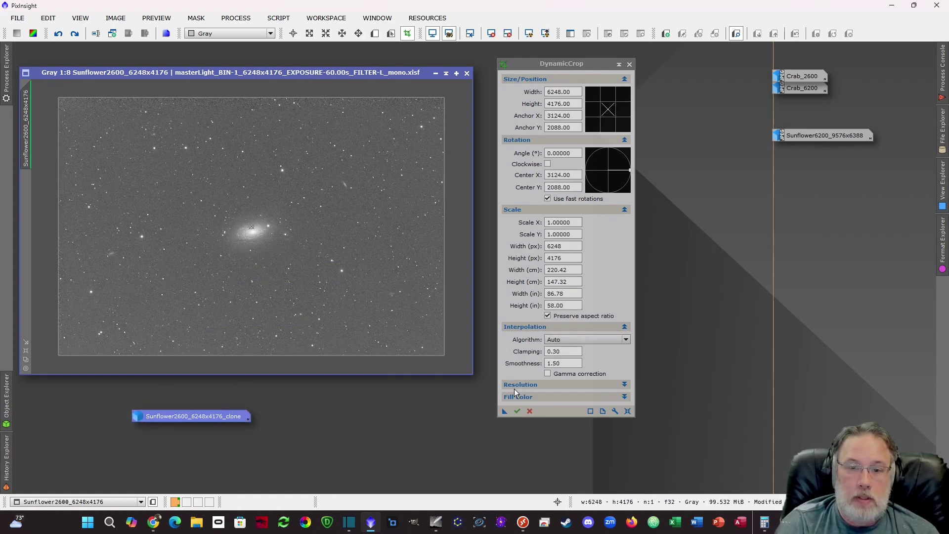
click(516, 411)
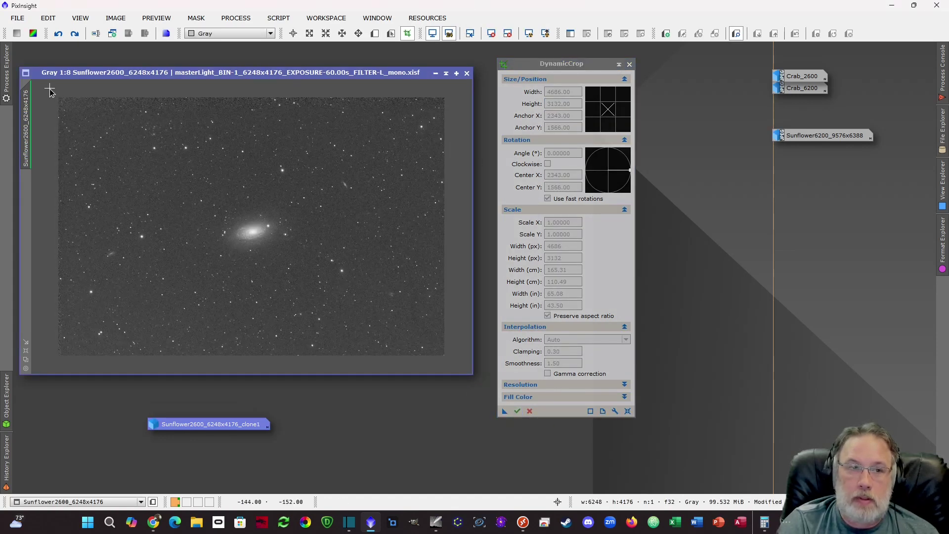
- Crop the full-size Sunflower2600 image to 3124 × 2088 pixels with DynamicCrop and close the tool
drag(49, 90, 451, 362)
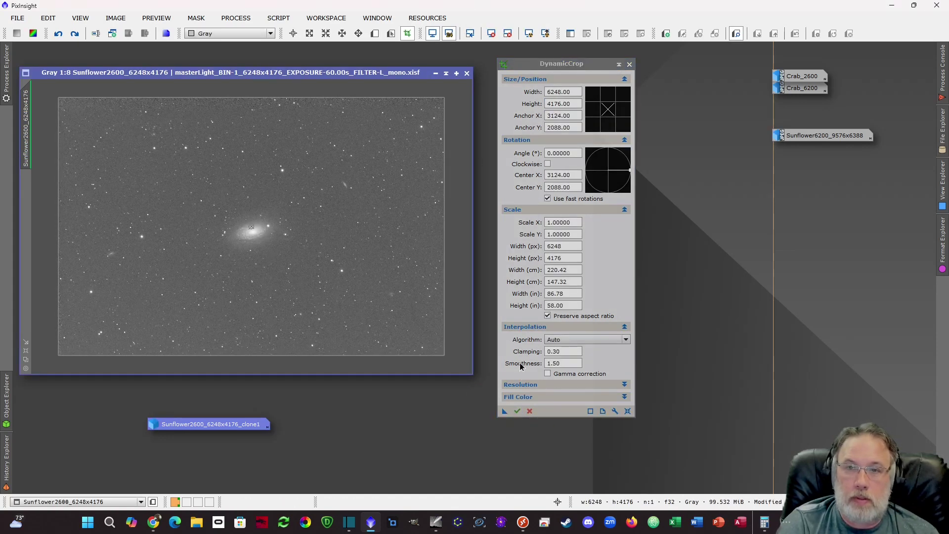
double_click(570, 95)
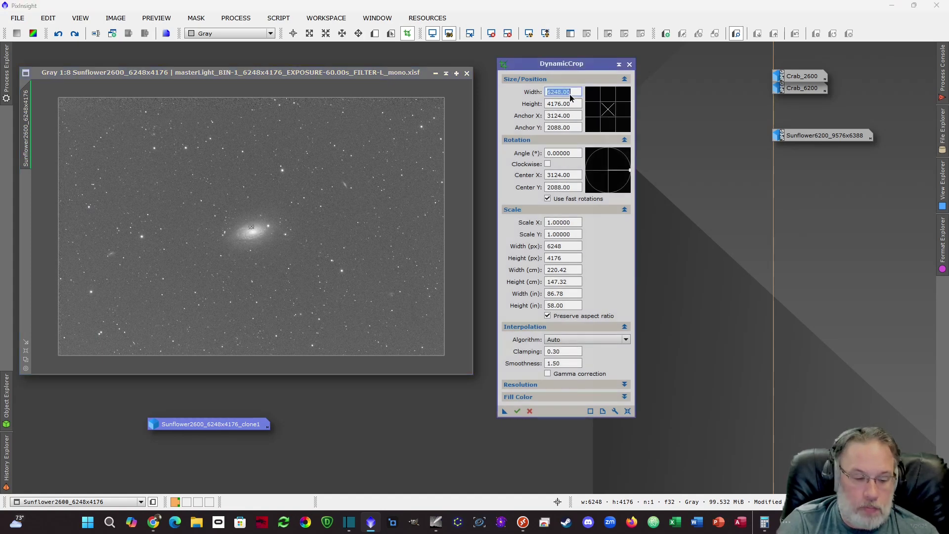
text(3124)
key(Tab)
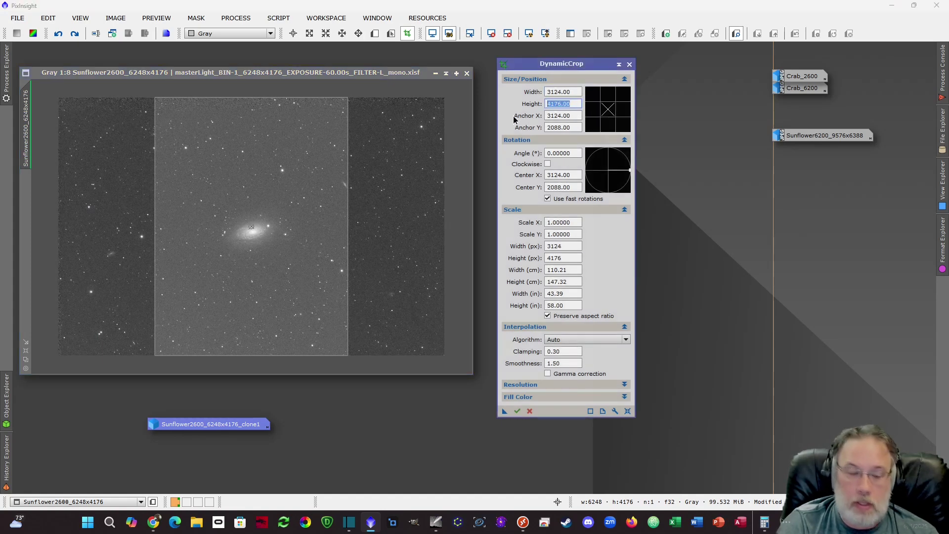
text(2088)
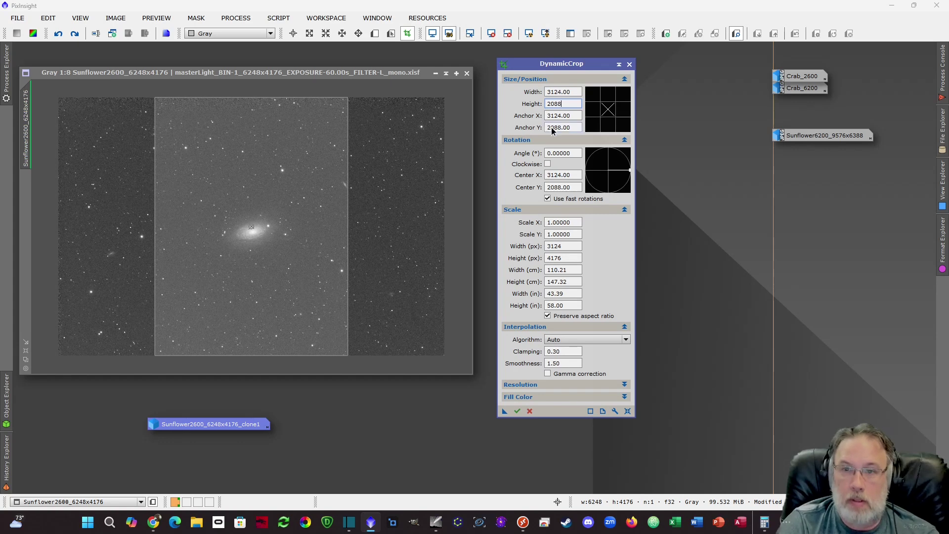
key(Tab)
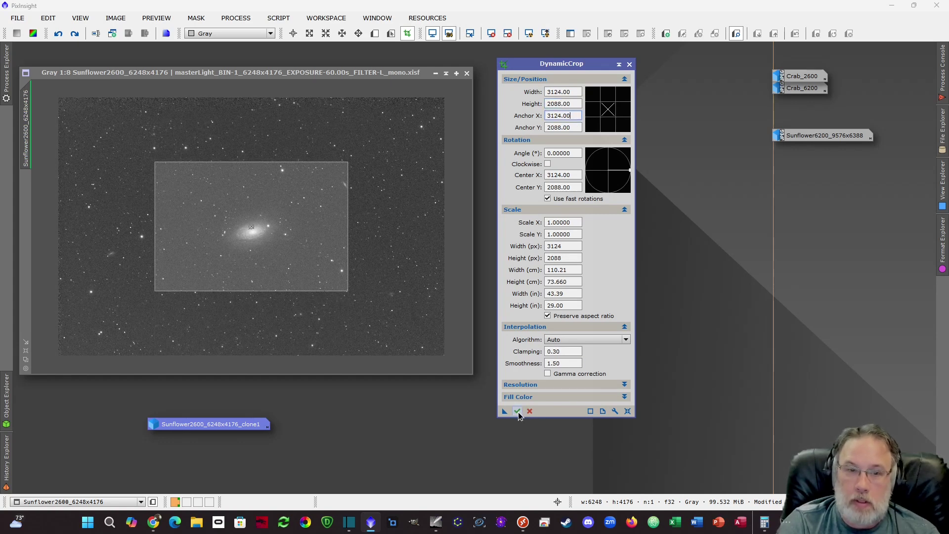
click(517, 411)
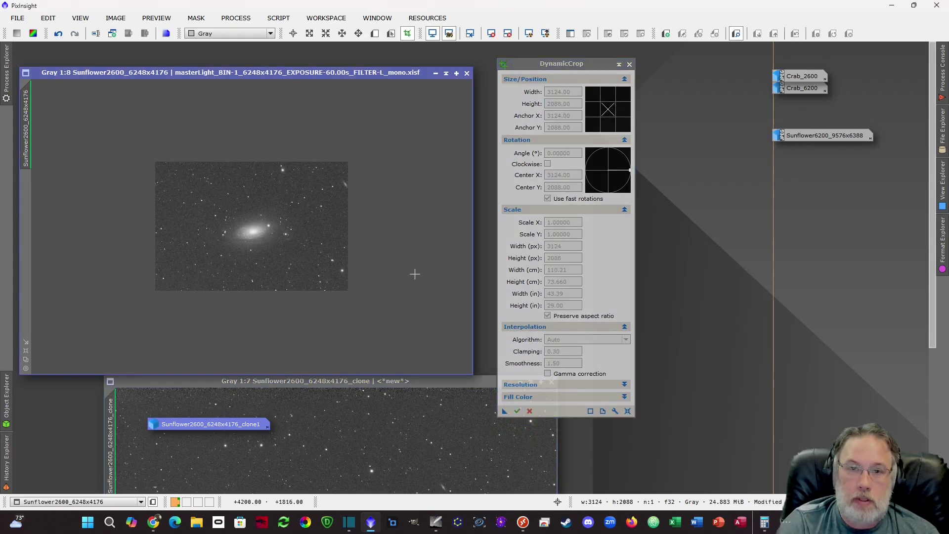
click(628, 64)
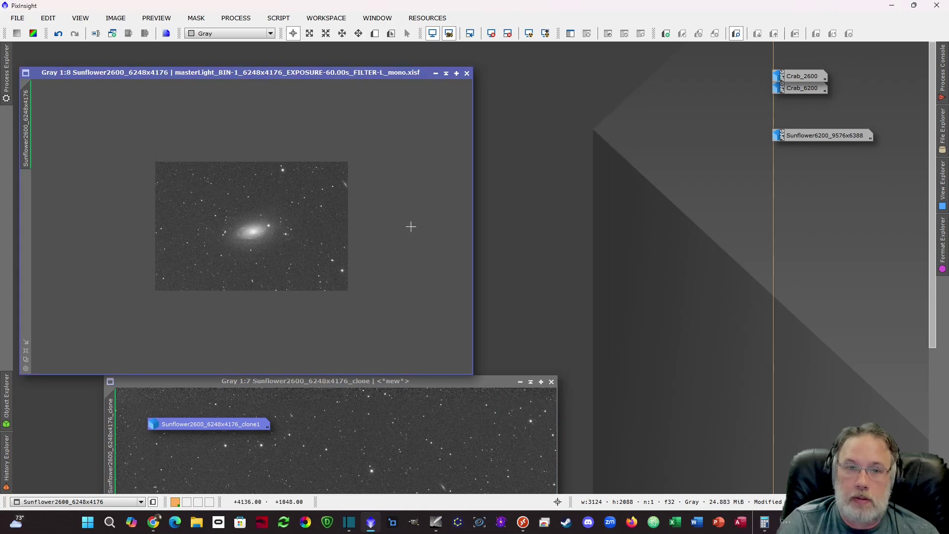
- Stack the Sunflower2600 image windows over one another and cycle through them to compare the full-size, 75% and 50% crops
drag(188, 75, 214, 69)
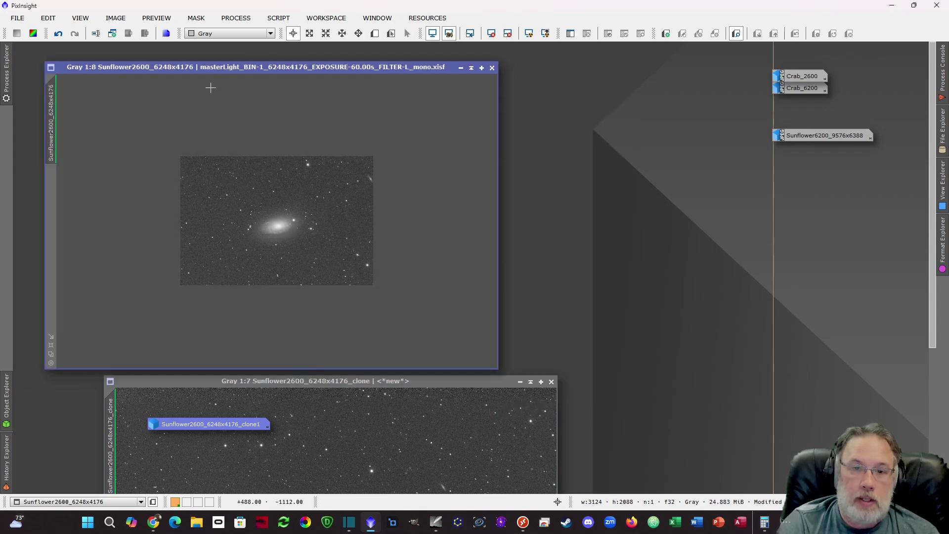
mouse_move(304, 384)
mouse_down()
mouse_move(245, 156)
mouse_move(254, 58)
mouse_move(244, 67)
mouse_up()
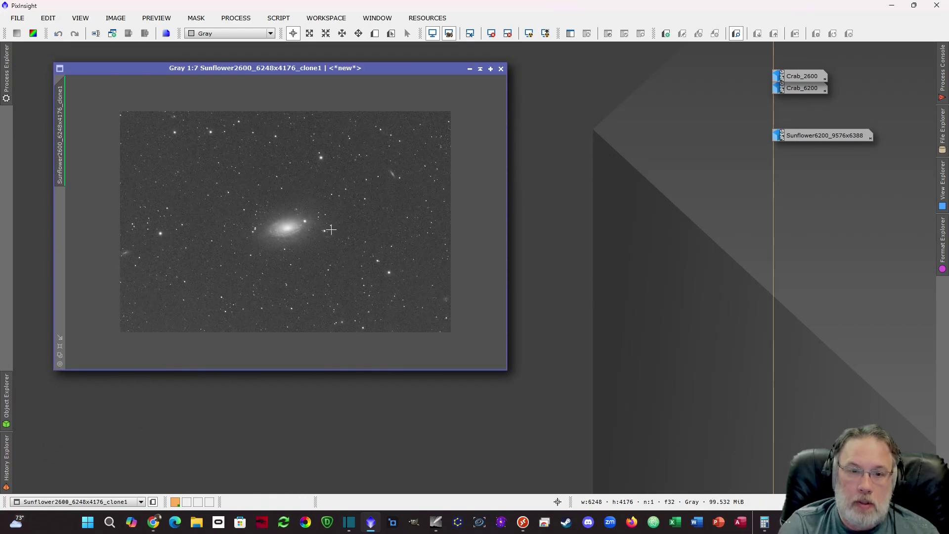
key(ctrl+Tab)
key(ctrl+Tab)
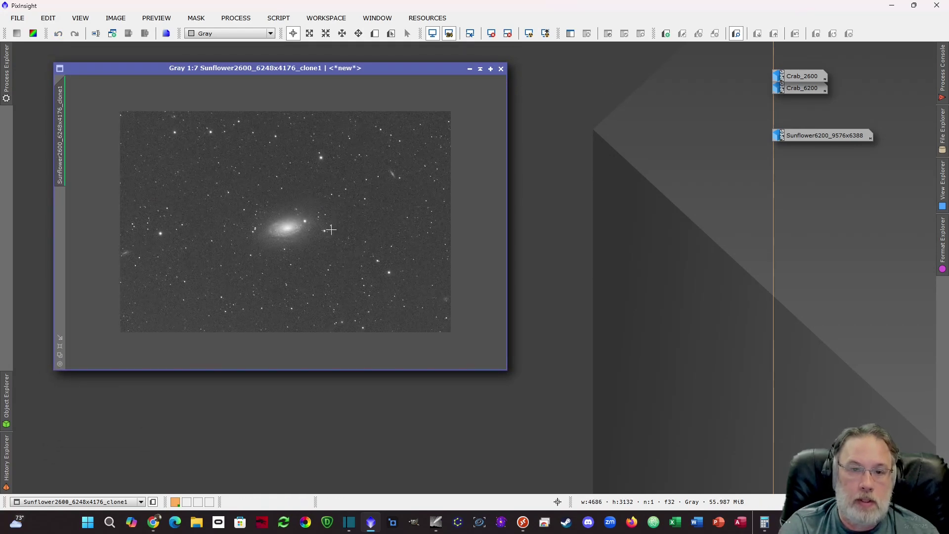
key(ctrl+Tab)
key(ctrl+Tab)
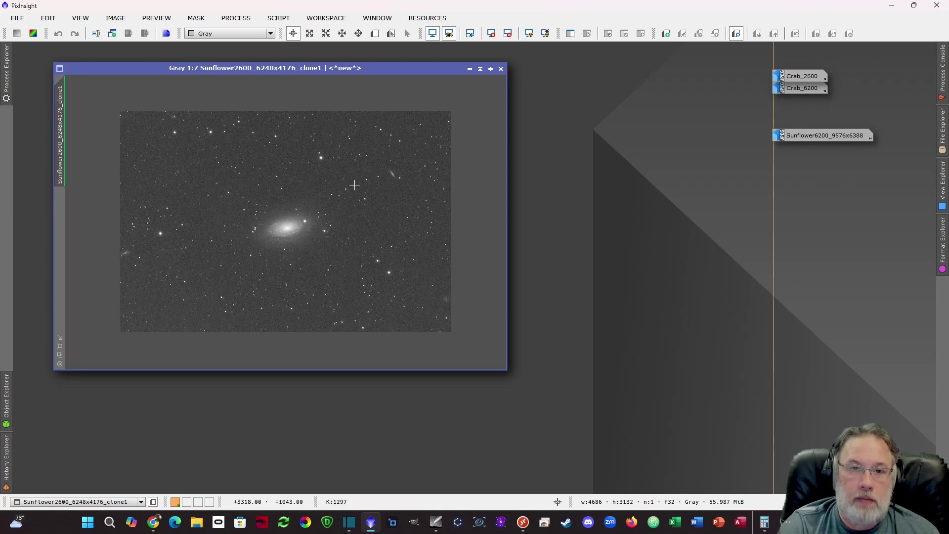
drag(310, 67, 310, 69)
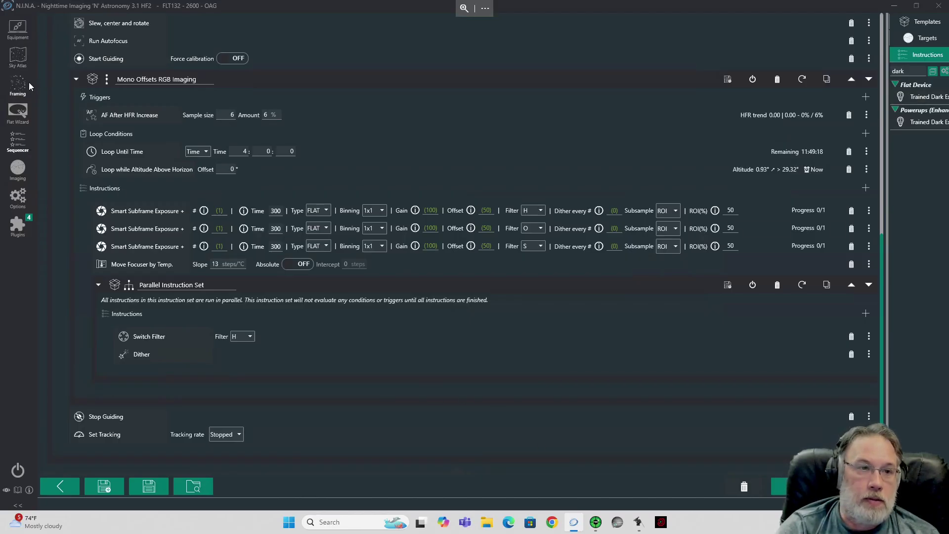
- Switch to N.I.N.A., search the Sky Atlas for M63 and send it to the framing assistant
click(19, 58)
click(139, 21)
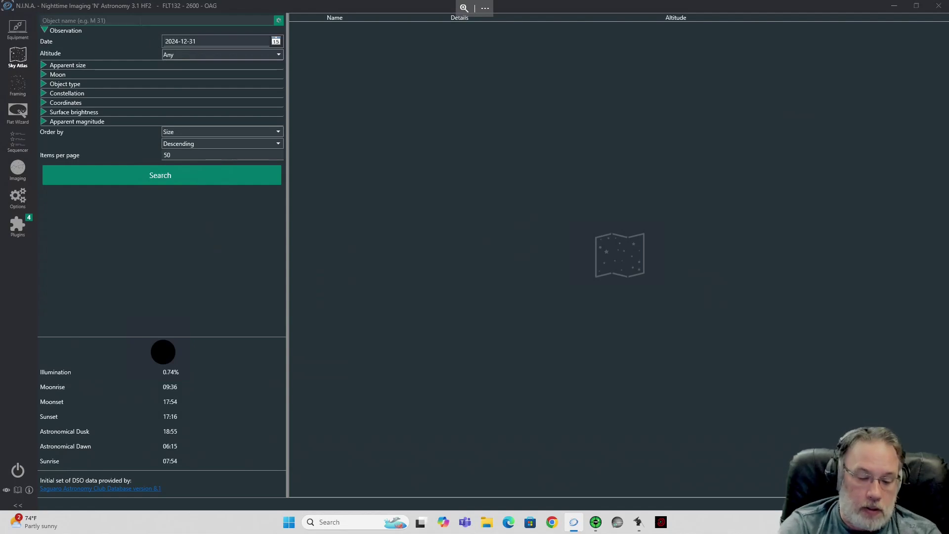
text(M63)
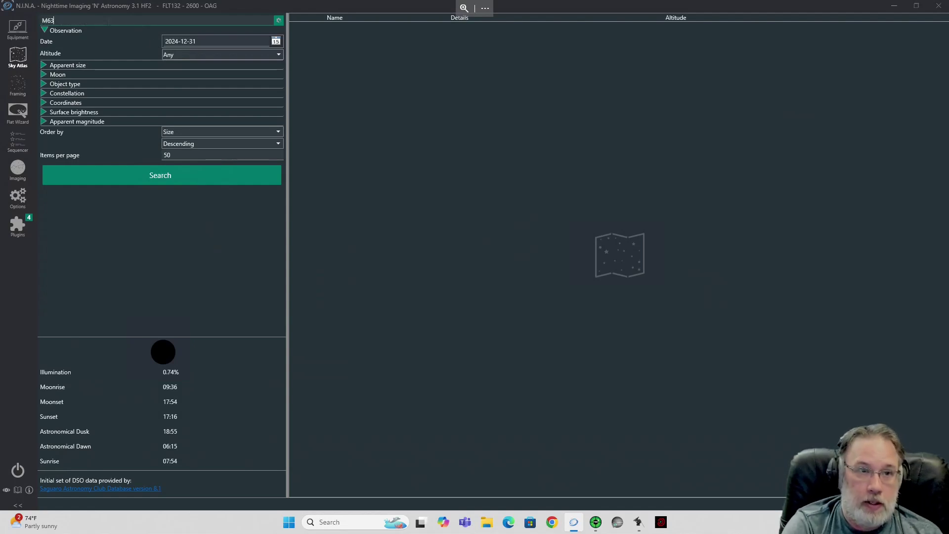
key(Return)
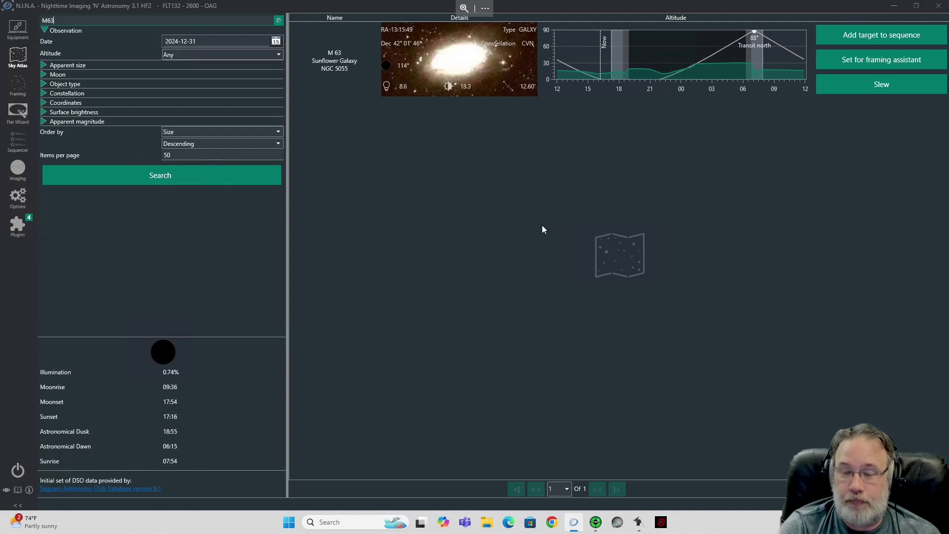
click(892, 60)
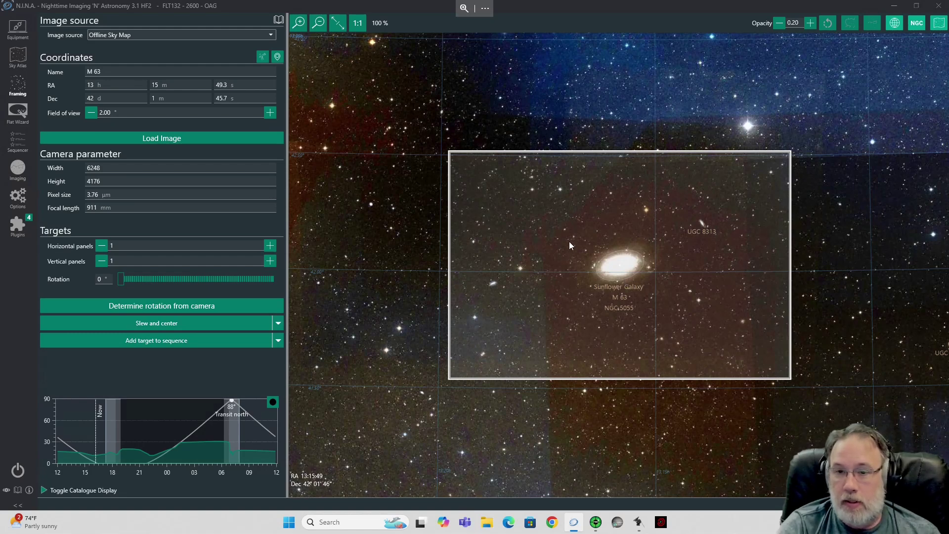
- Take a screen snip of the camera frame rectangle around the Sunflower Galaxy in the framing view
key(super+s)
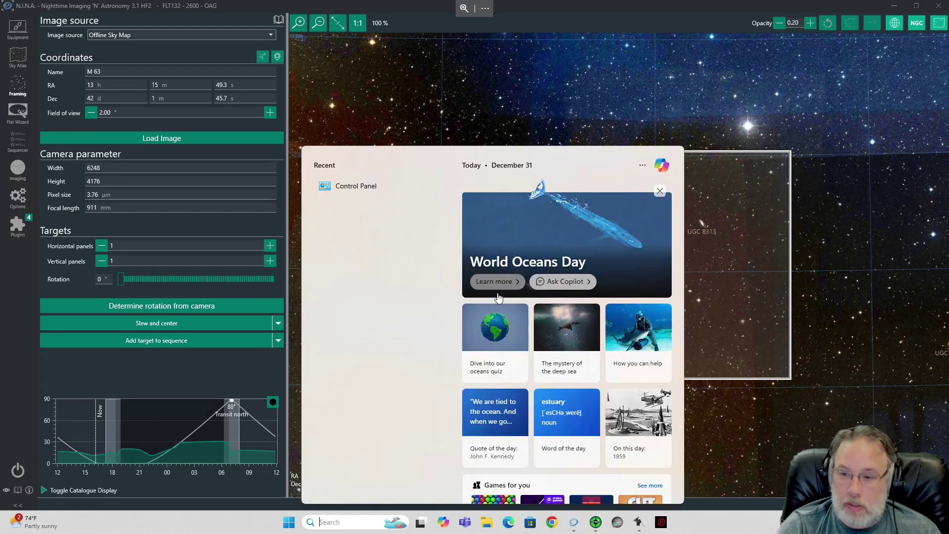
key(Escape)
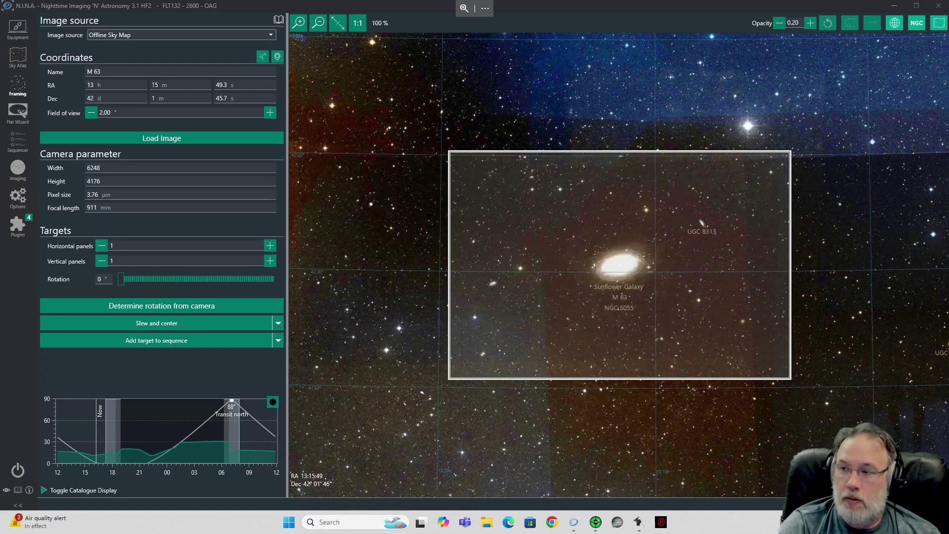
key(super+shift+s)
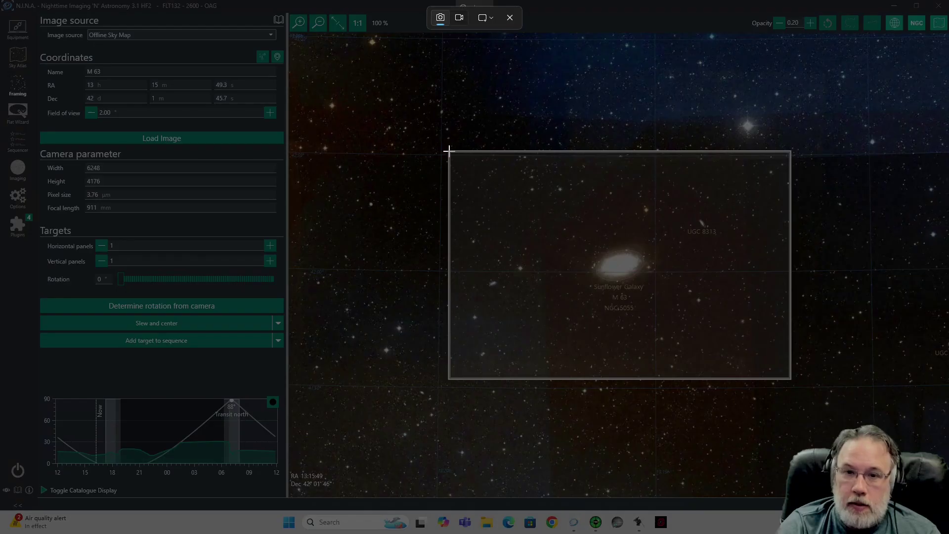
drag(449, 150, 788, 377)
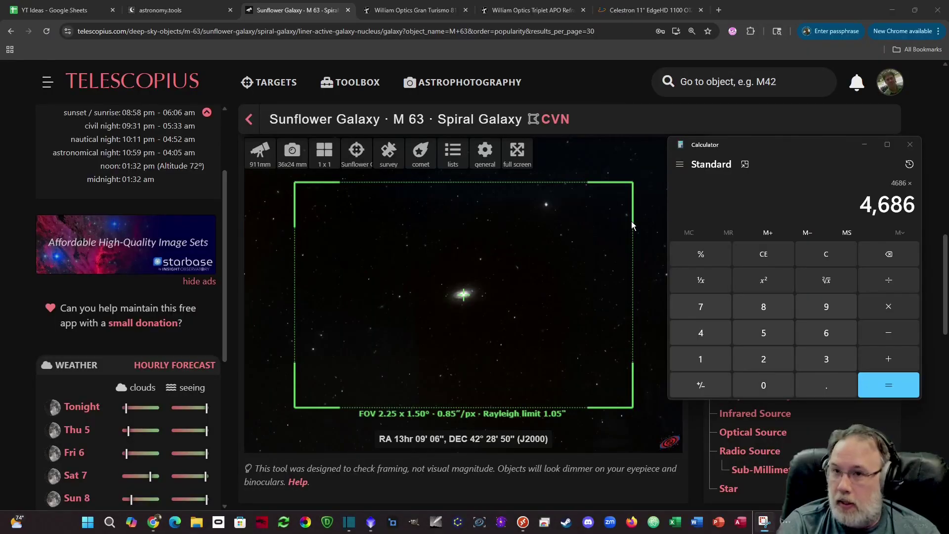
- Switch to PixInsight, bring the snip over it, save it as the JPG Sunflower_NINA_2600 in the 2025-06-02 folder and close the Snipping Tool
click(370, 522)
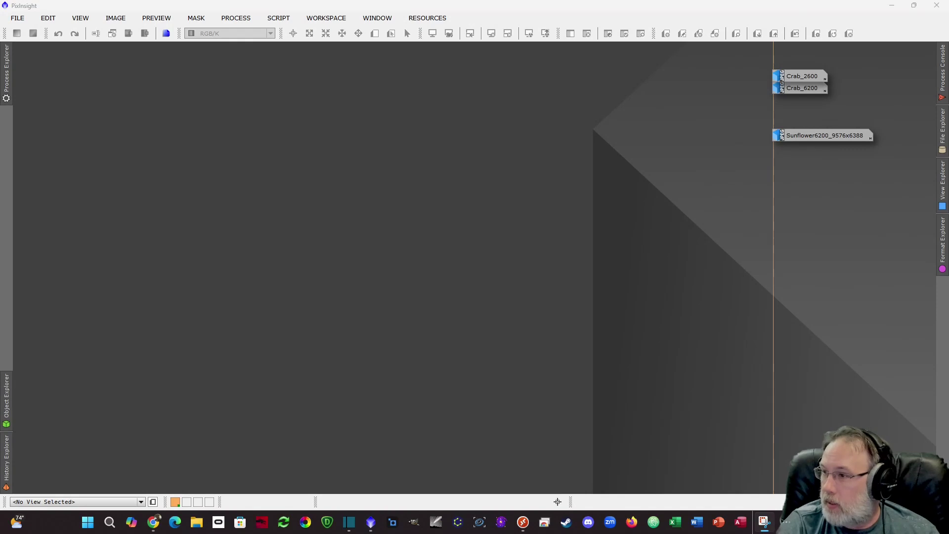
drag(948, 76, 561, 76)
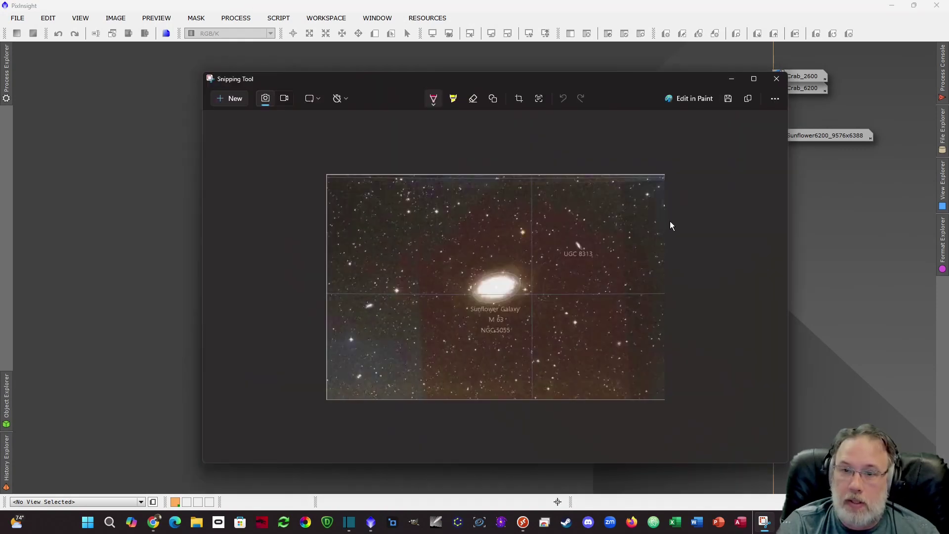
key(ctrl+s)
click(468, 207)
click(356, 372)
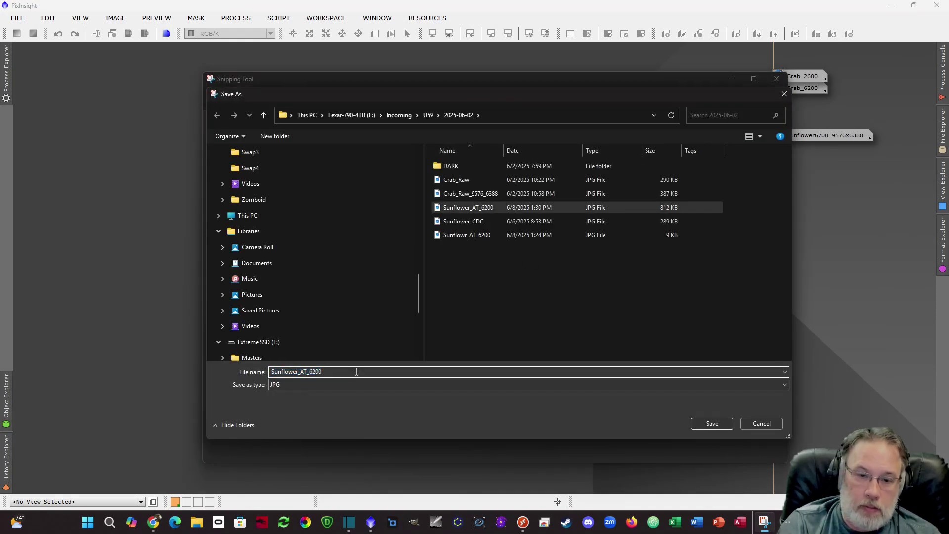
key(BackSpace)
key(BackSpace)
key(BackSpace)
key(BackSpace)
text(NIN)
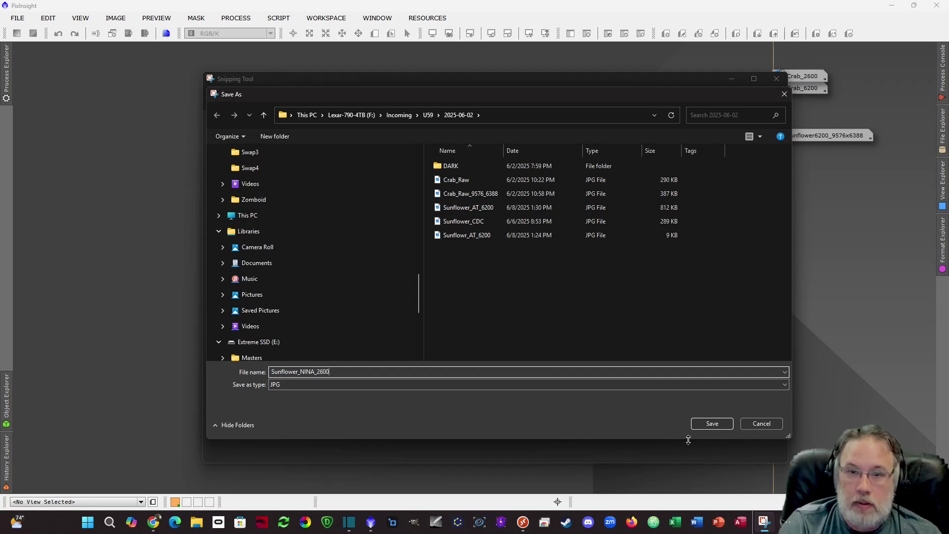
click(712, 424)
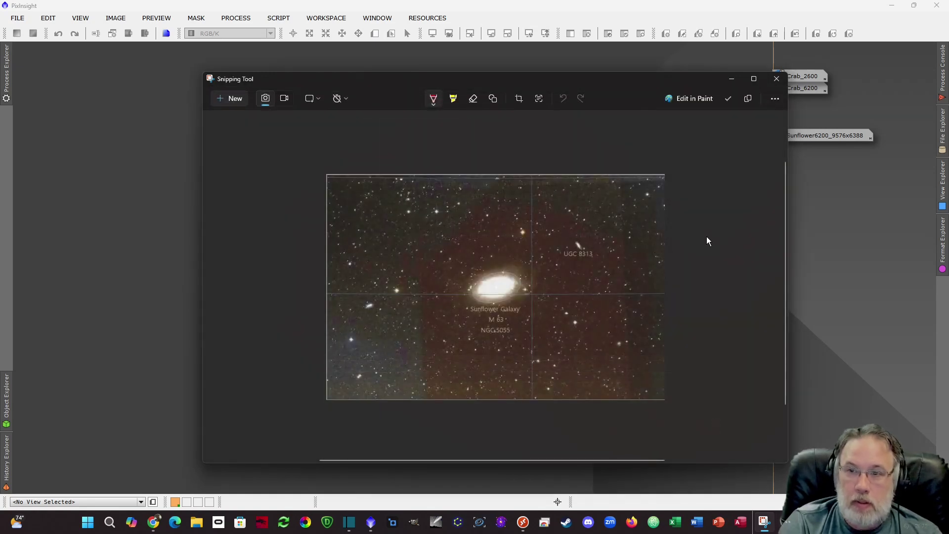
click(777, 78)
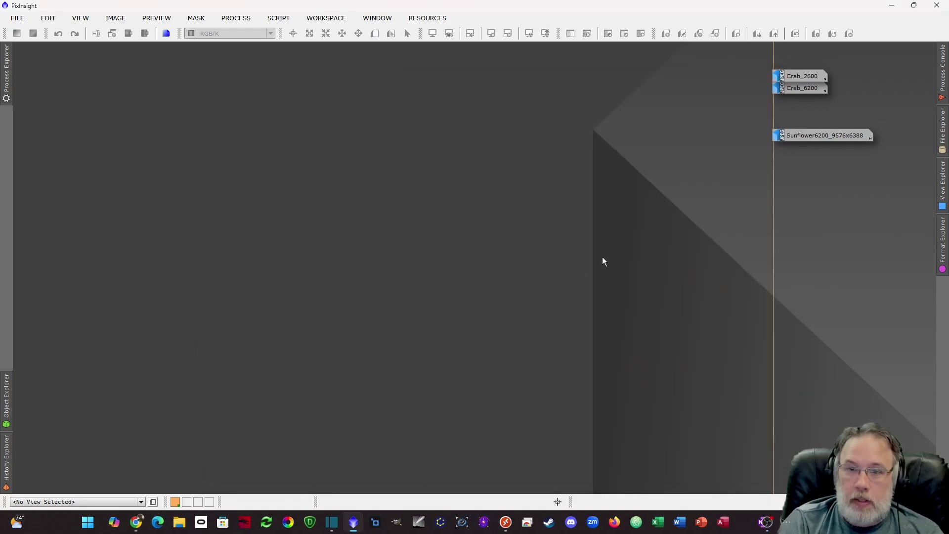
- Open Sunflower_NINA_2600.jpg in PixInsight and move its window toward the workspace's upper-left area
click(16, 18)
click(35, 37)
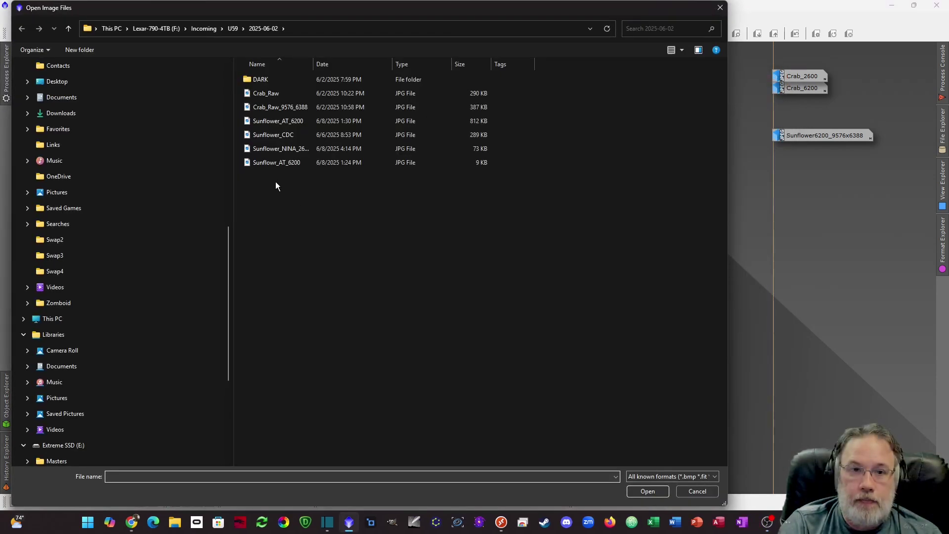
double_click(280, 153)
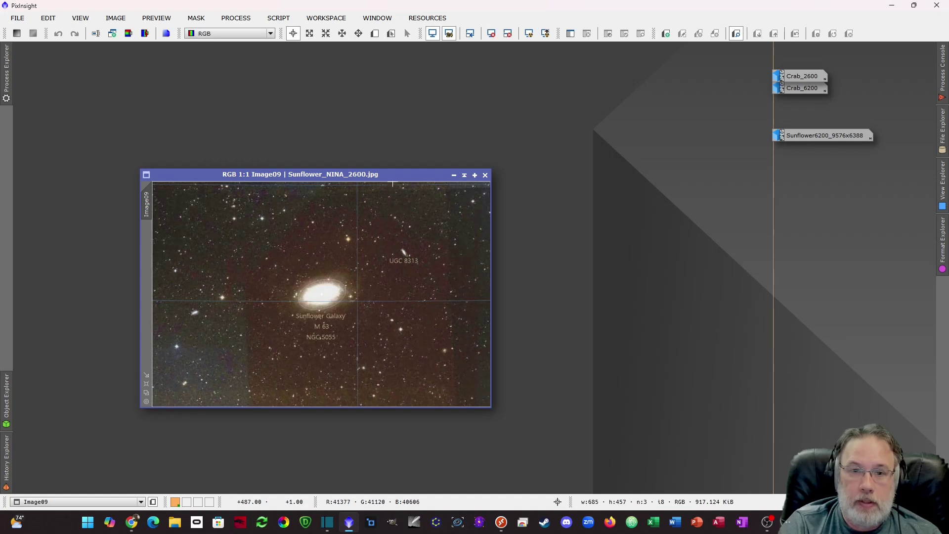
drag(386, 172, 319, 84)
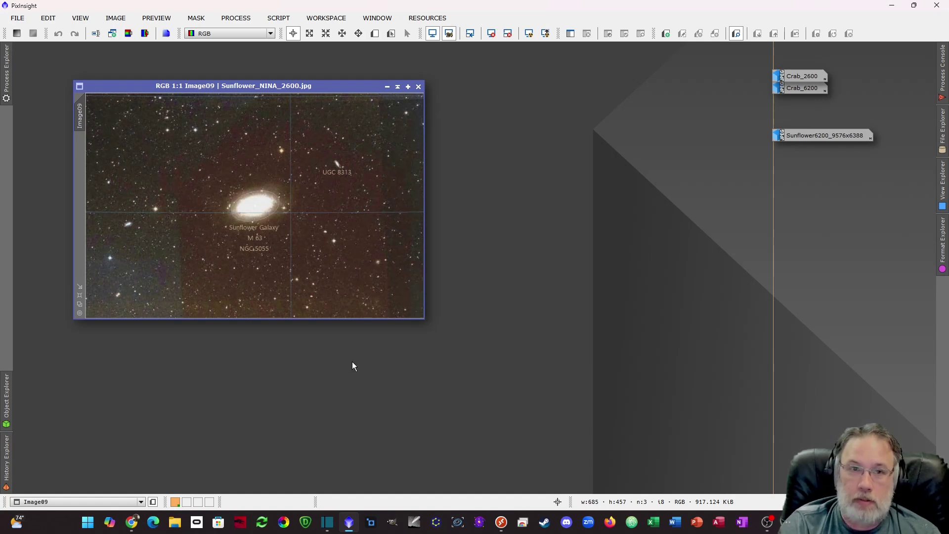
- Start DynamicCrop on the whole Sunflower_NINA_2600 image and set its scaled width to 6248 px with the aspect ratio preserved
key(ctrl+shift+p)
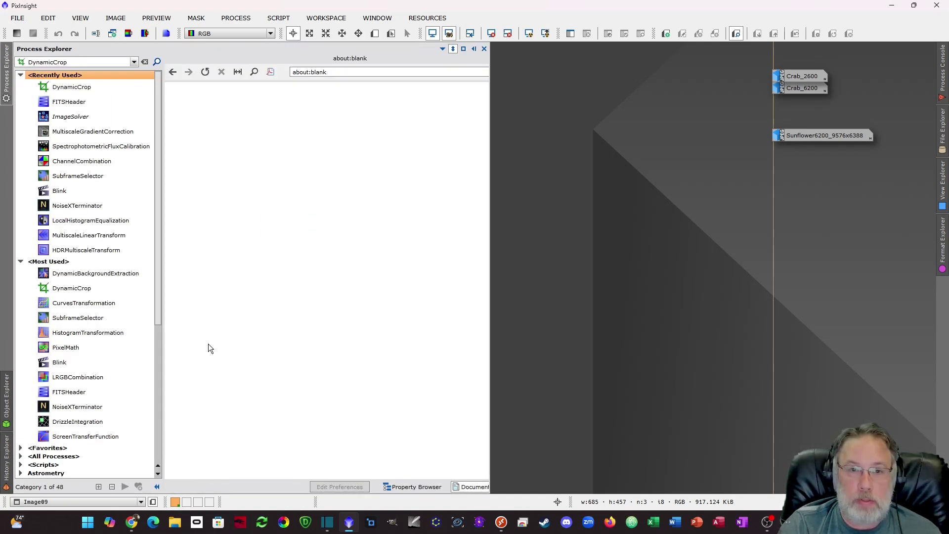
key(Return)
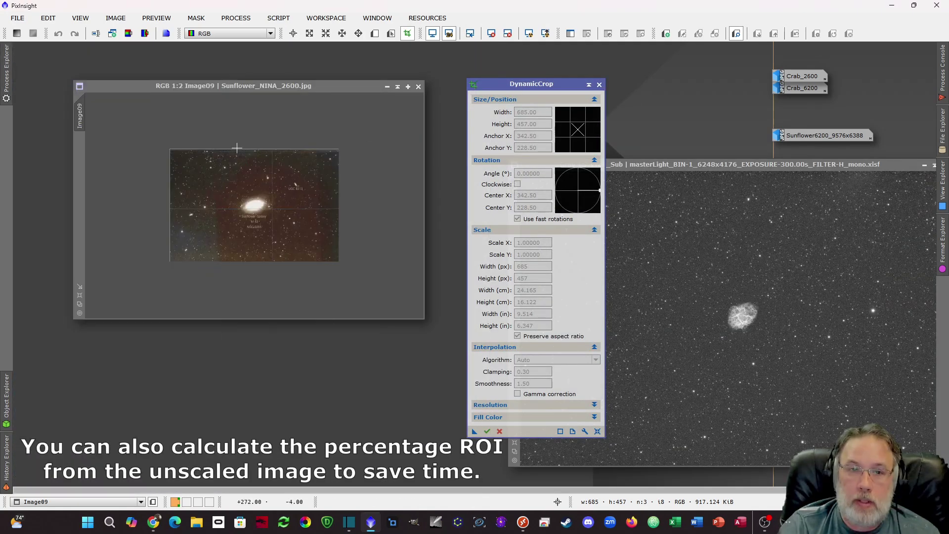
click(409, 298)
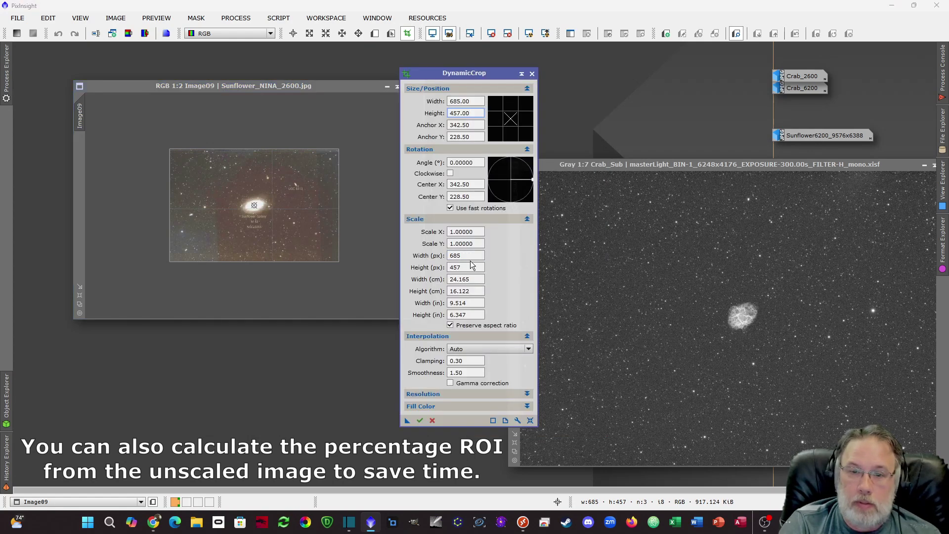
double_click(467, 255)
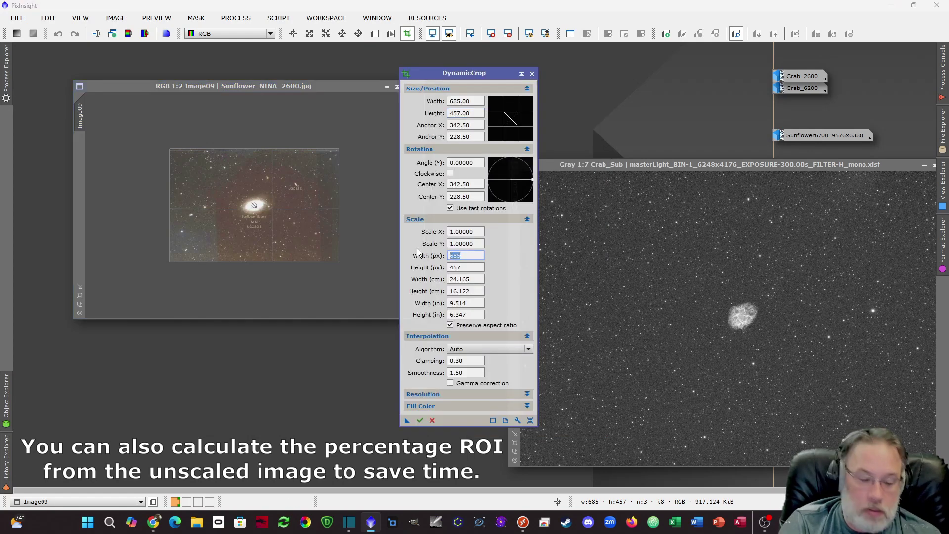
text(6)
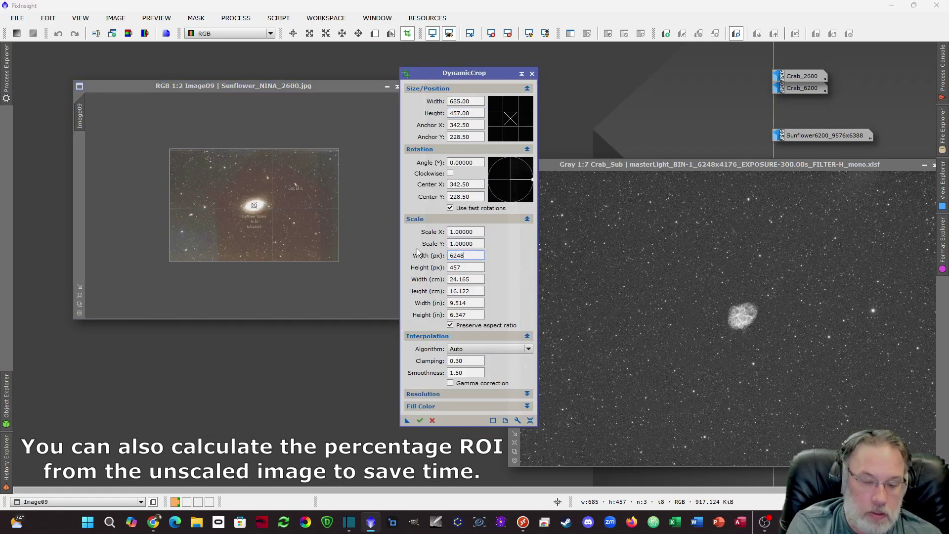
text(248)
click(481, 280)
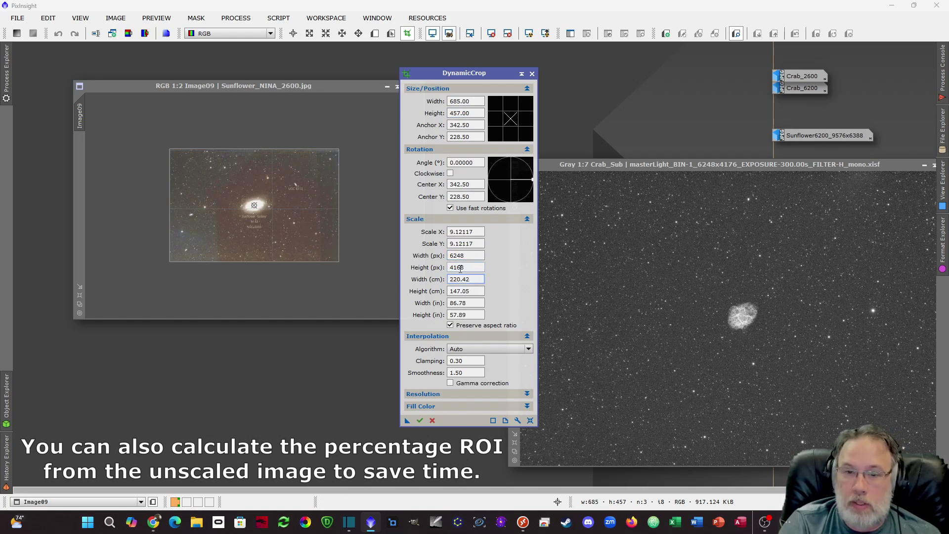
- Set the scaled height of the Sunflower_NINA_2600 crop to 4176 px with the aspect ratio preserved and apply DynamicCrop
click(473, 268)
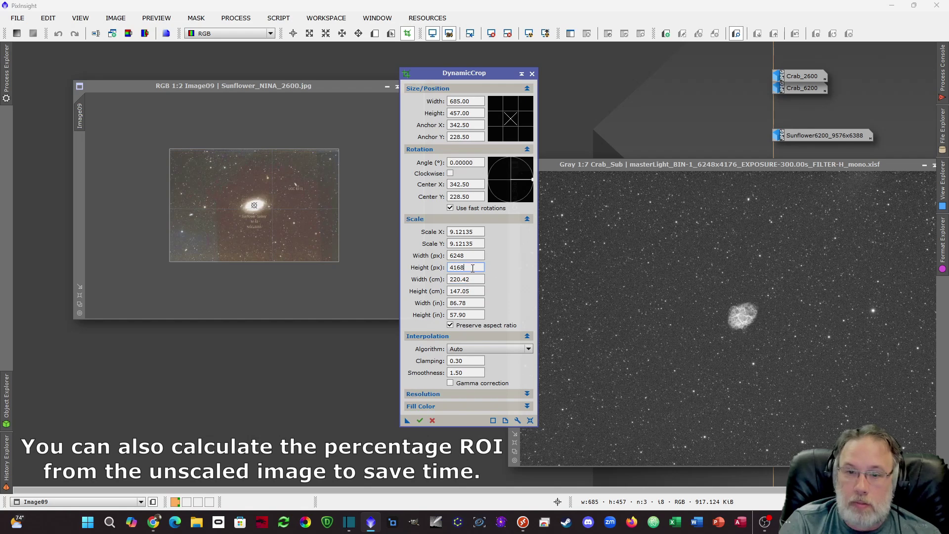
double_click(473, 267)
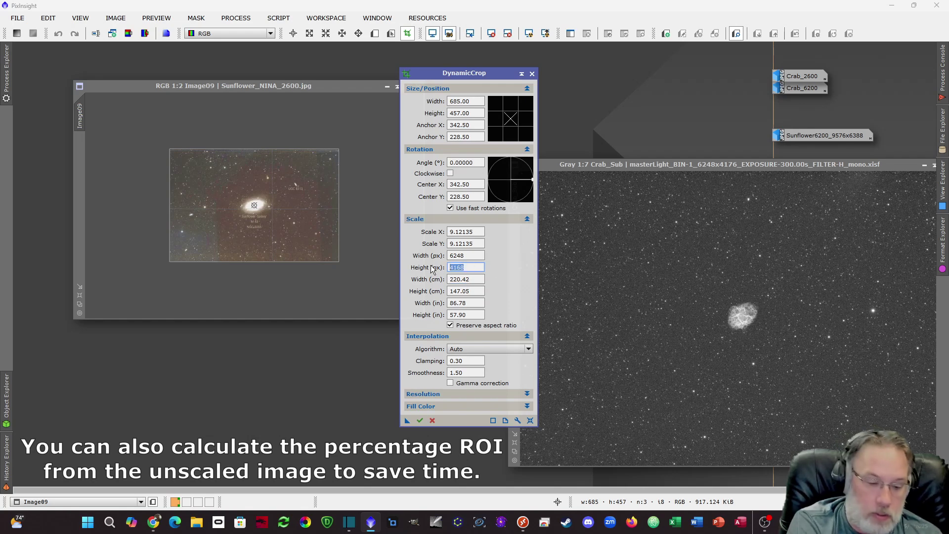
text(41)
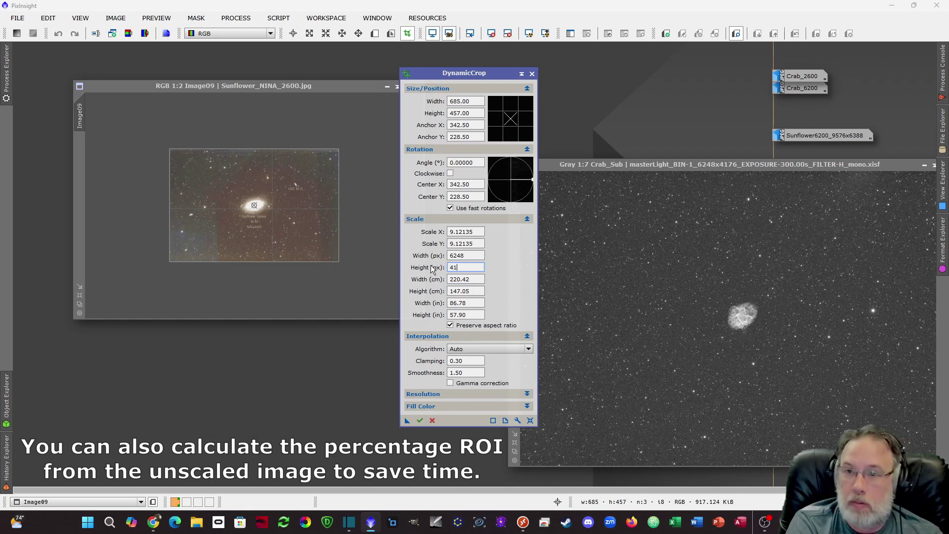
text(76)
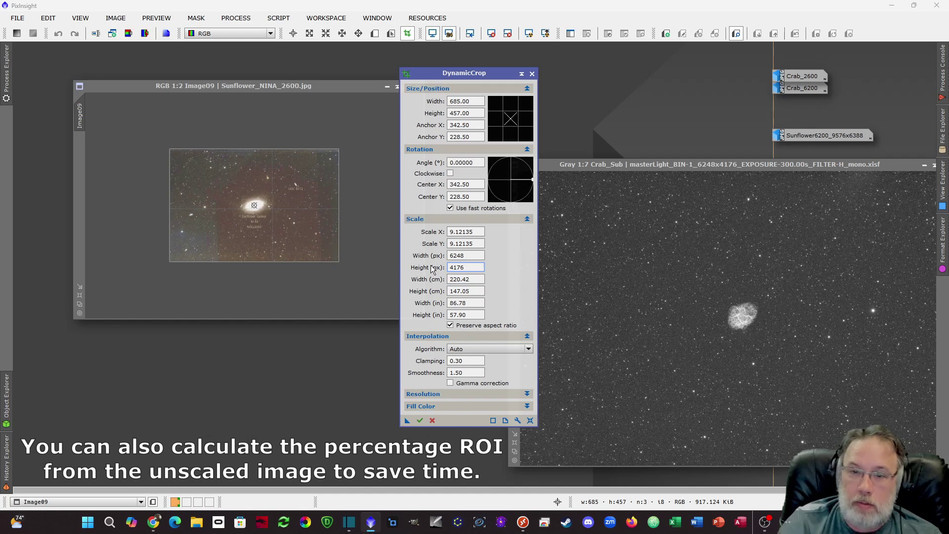
click(477, 243)
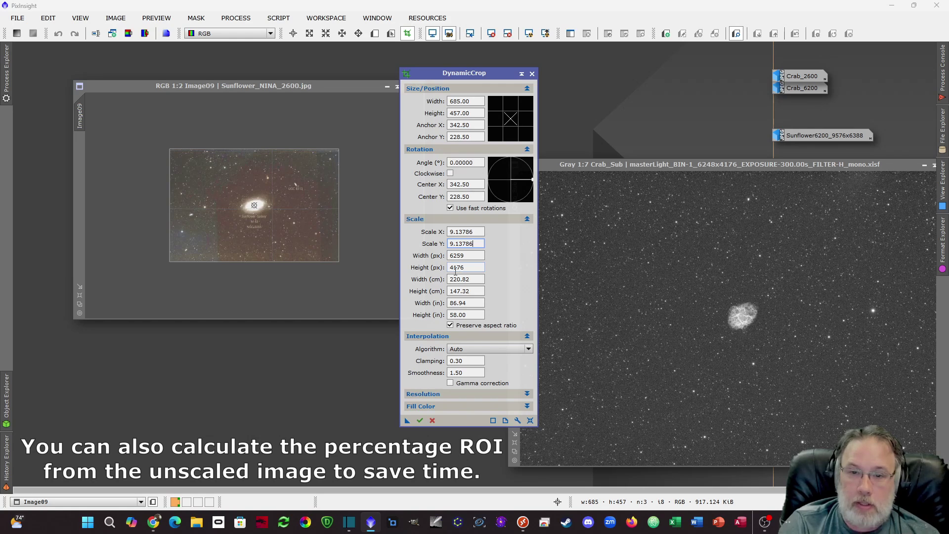
click(419, 421)
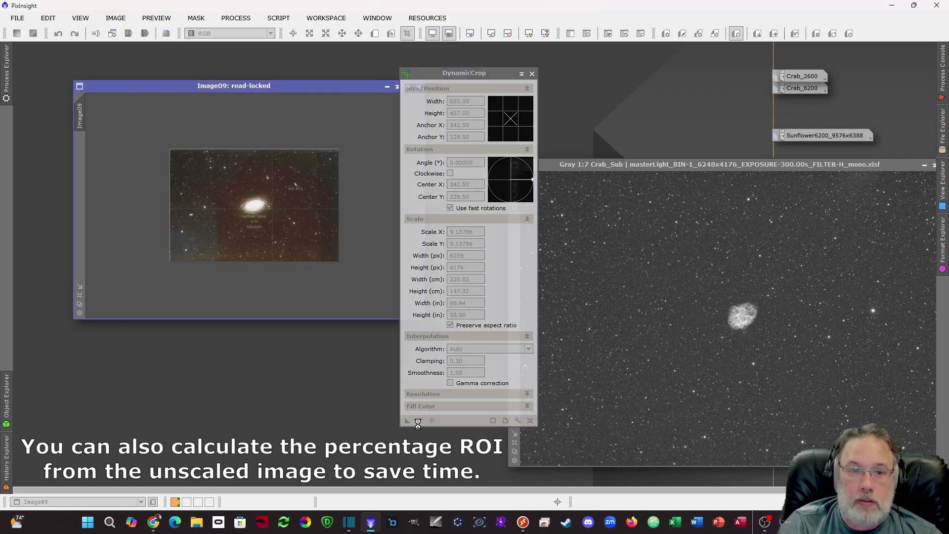
- Fit the window to the enlarged Sunflower_NINA_2600 image and crop the image to a width of 6248 px with DynamicCrop
click(80, 312)
drag(334, 86, 279, 82)
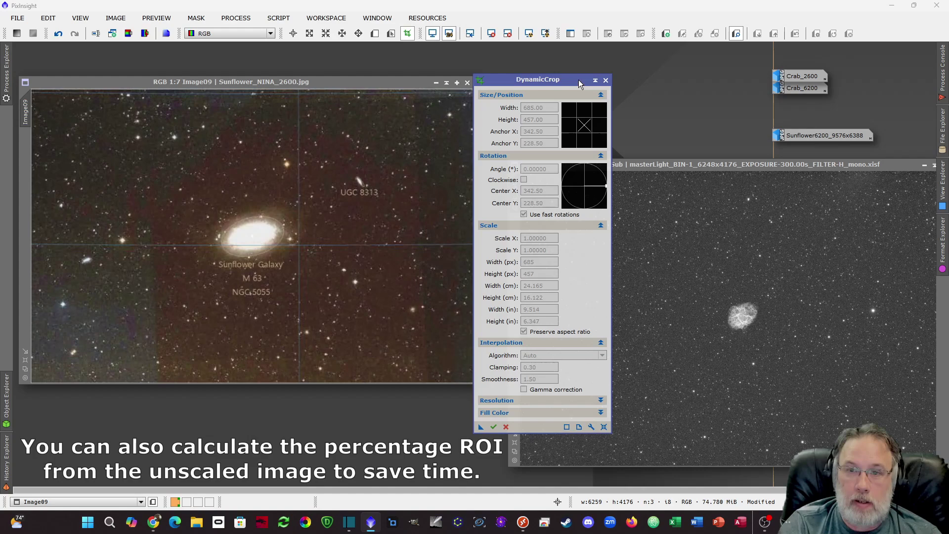
drag(578, 79, 567, 82)
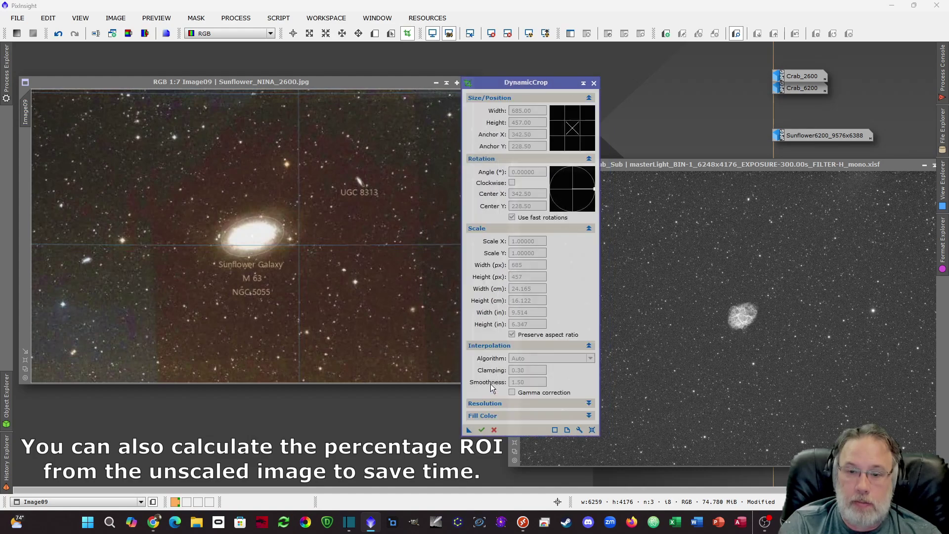
scroll(100, 135, down, 1)
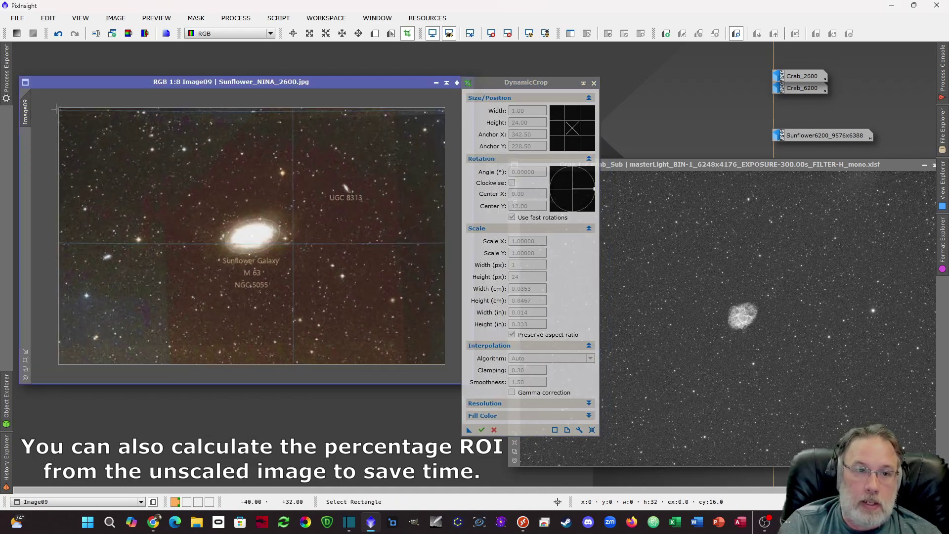
click(251, 236)
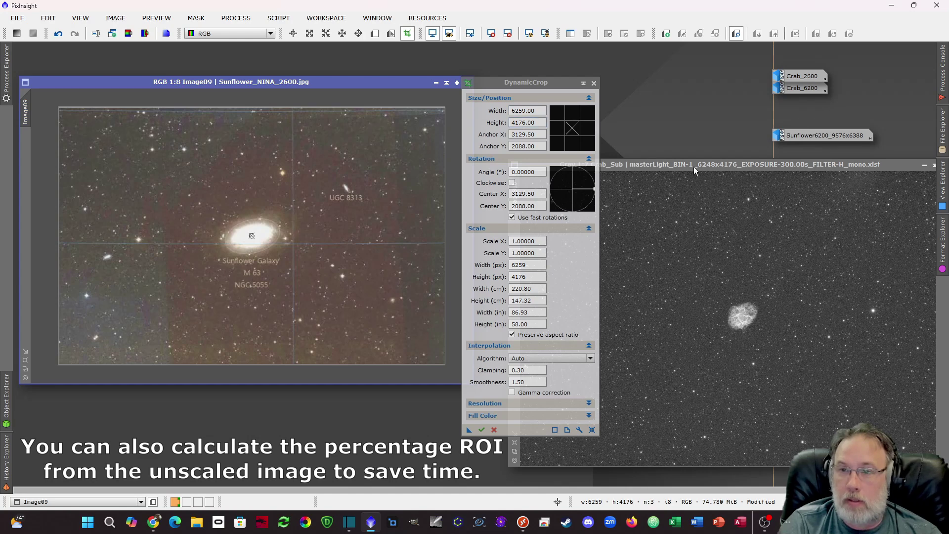
click(520, 112)
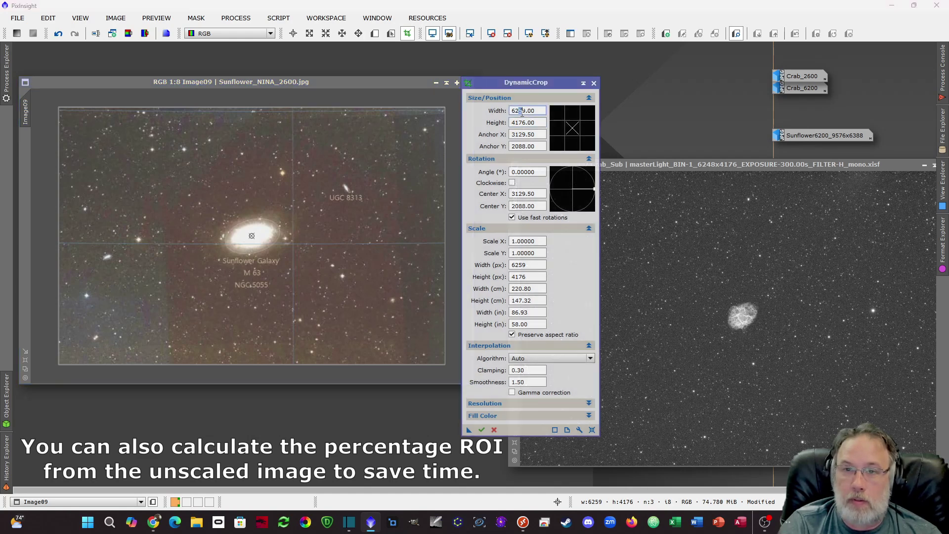
drag(524, 112, 526, 111)
text(48)
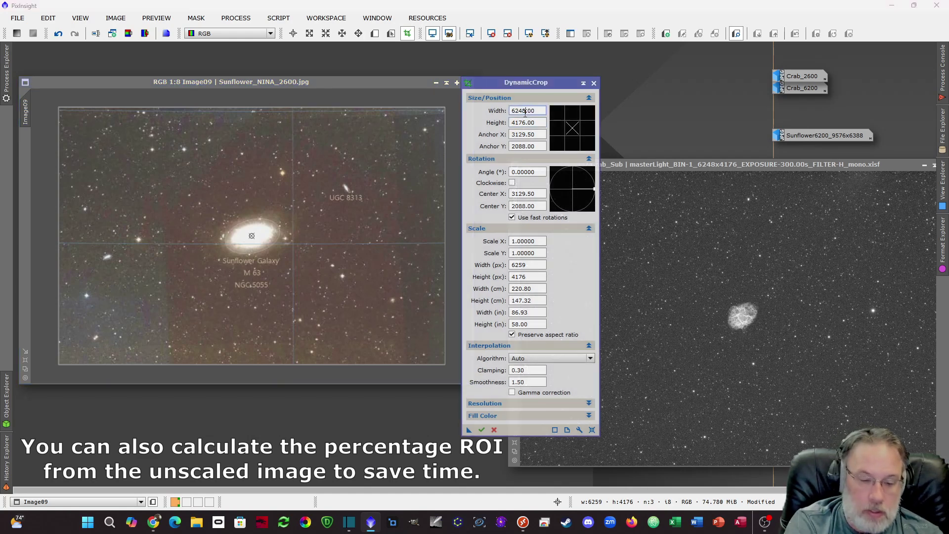
click(482, 430)
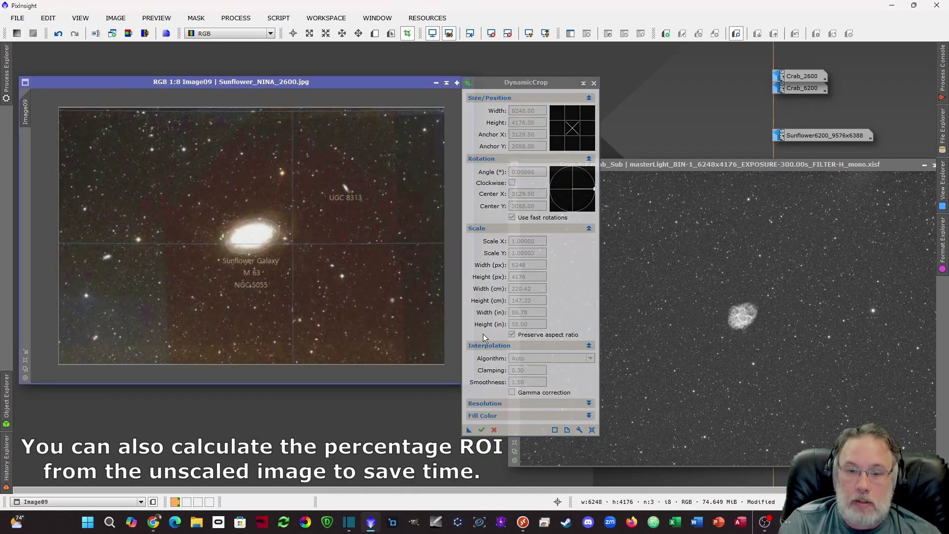
- Move the DynamicCrop dialog clear of the image, start a new crop on the whole Sunflower_NINA_2600 image and open its width for editing
click(562, 87)
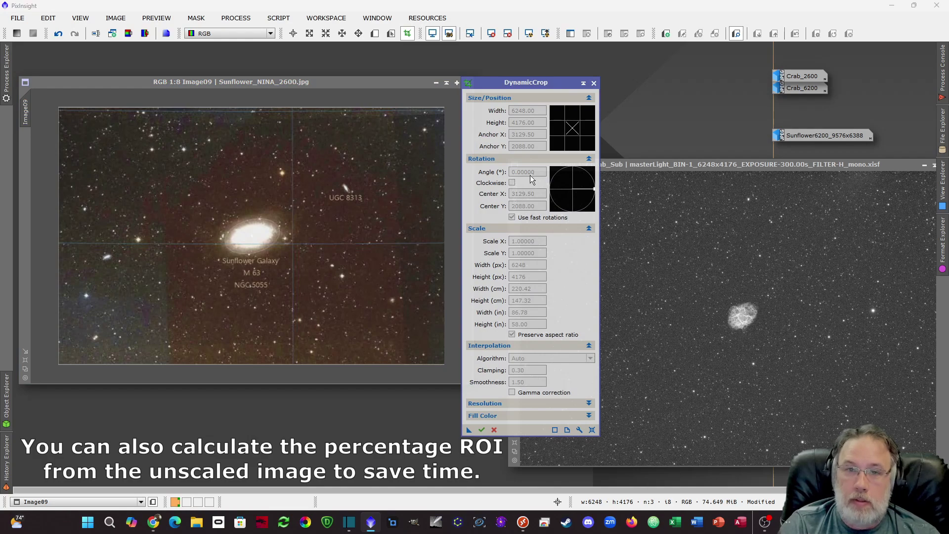
drag(546, 80, 647, 87)
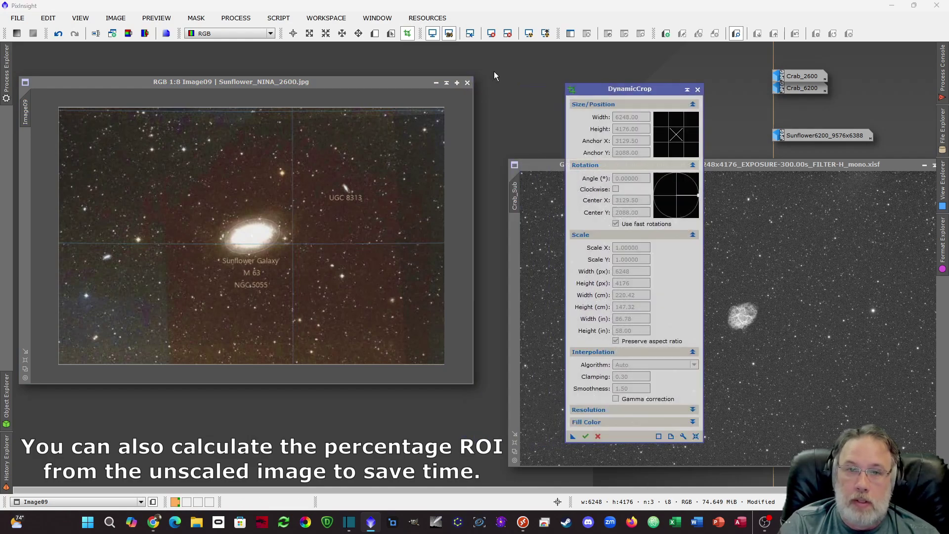
mouse_move(394, 83)
mouse_down()
mouse_move(415, 123)
mouse_move(396, 79)
mouse_up()
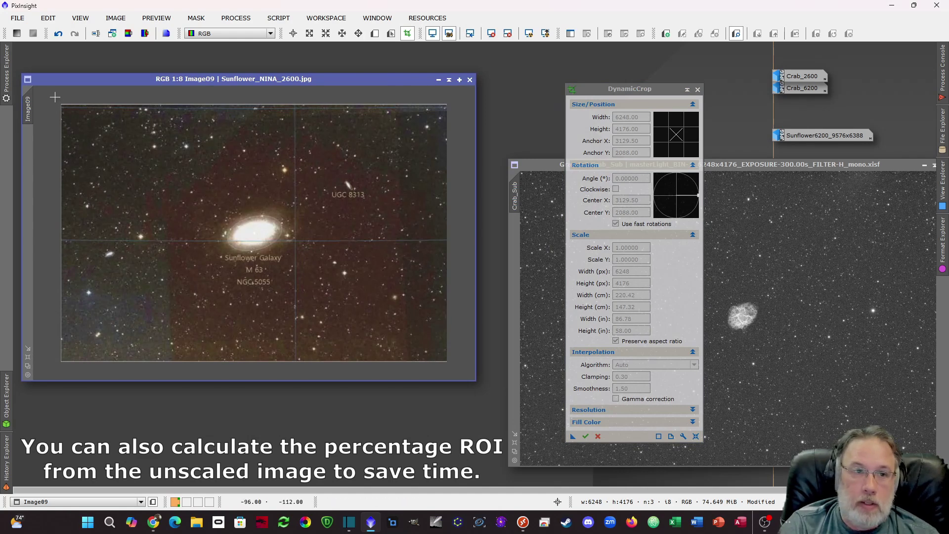
click(102, 265)
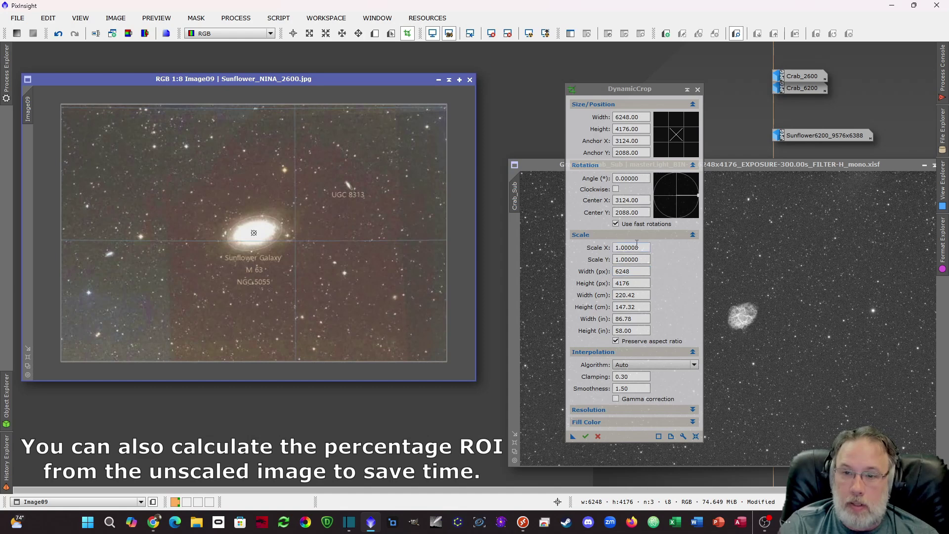
double_click(615, 117)
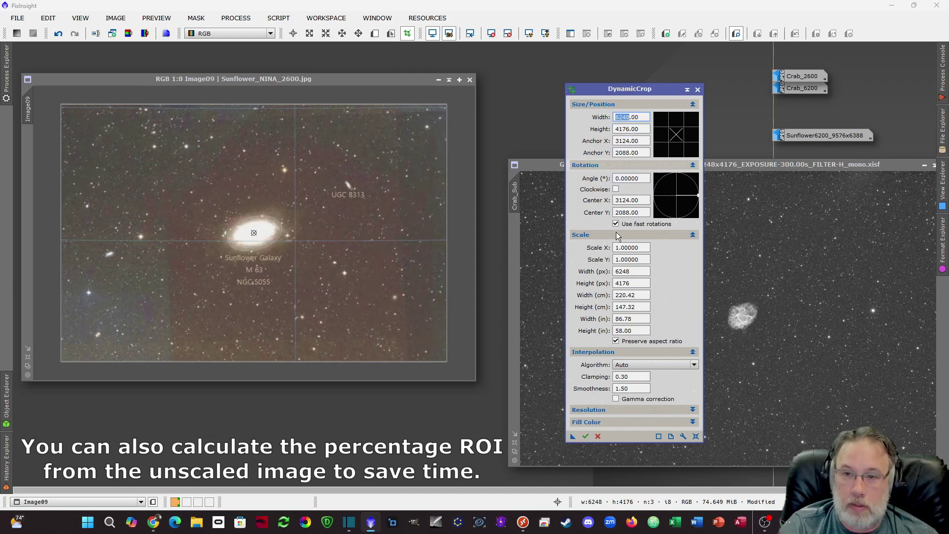
click(660, 93)
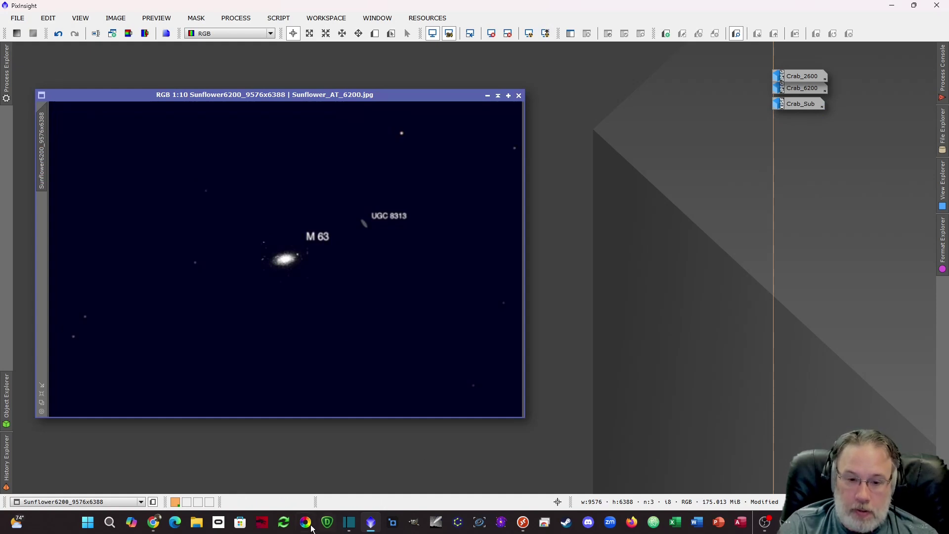
- Switch to Chrome and review the M63 object and equipment settings in the astronomy.tools field of view calculator
click(153, 525)
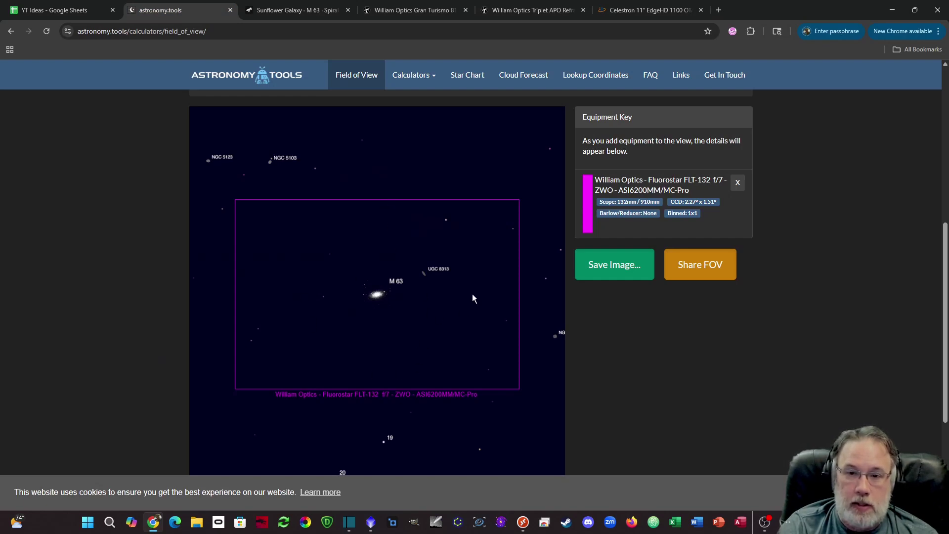
scroll(473, 299, up, 6)
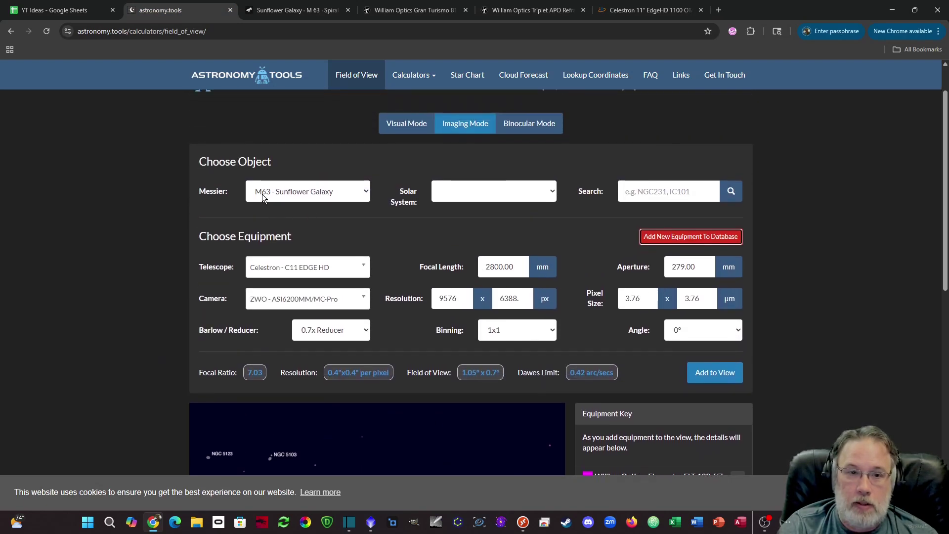
scroll(262, 193, down, 1)
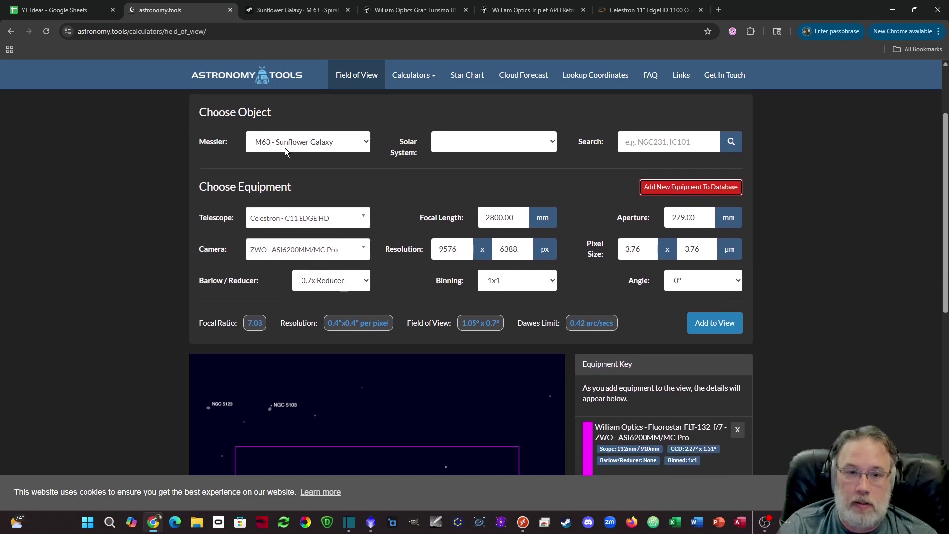
scroll(334, 186, down, 1)
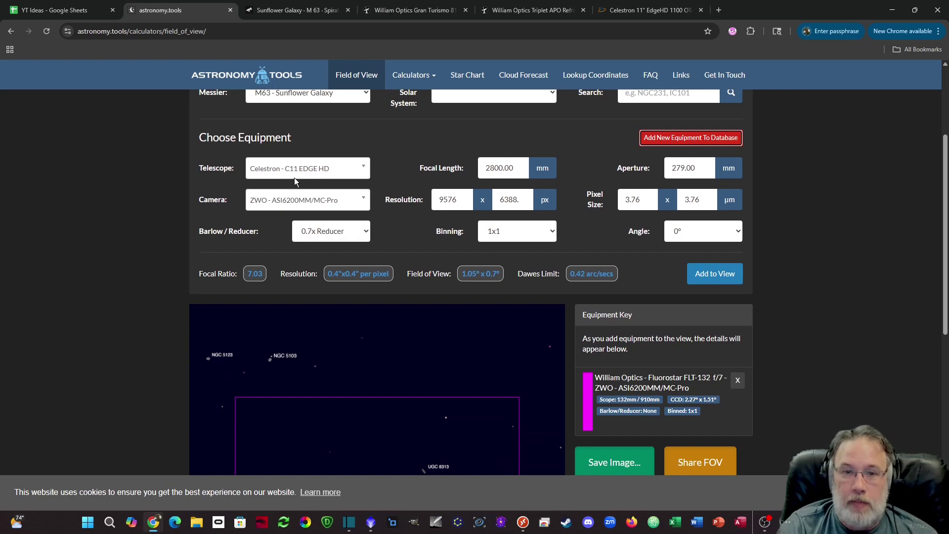
scroll(363, 187, down, 1)
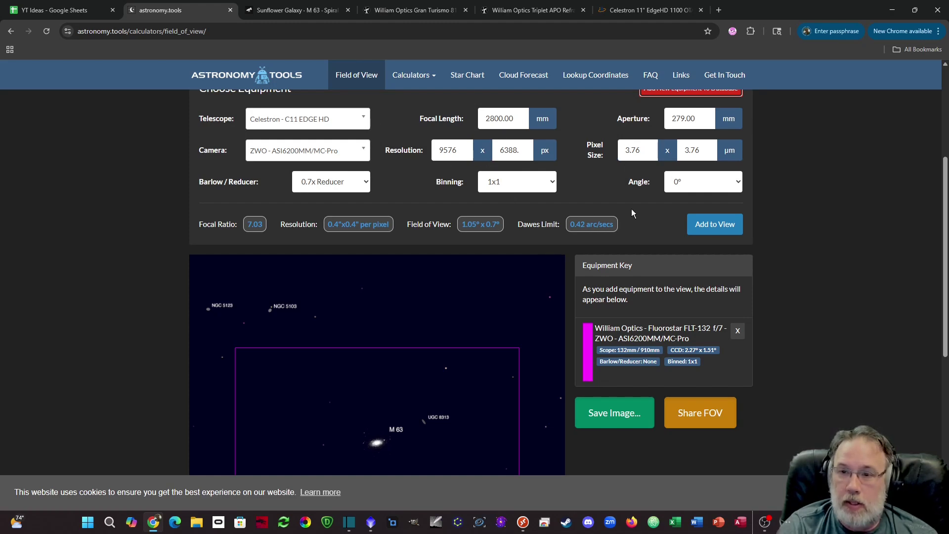
- Add the Celestron C11 EDGE HD frame with 0.7x reducer to the M63 view for comparison, and remove it again
click(711, 226)
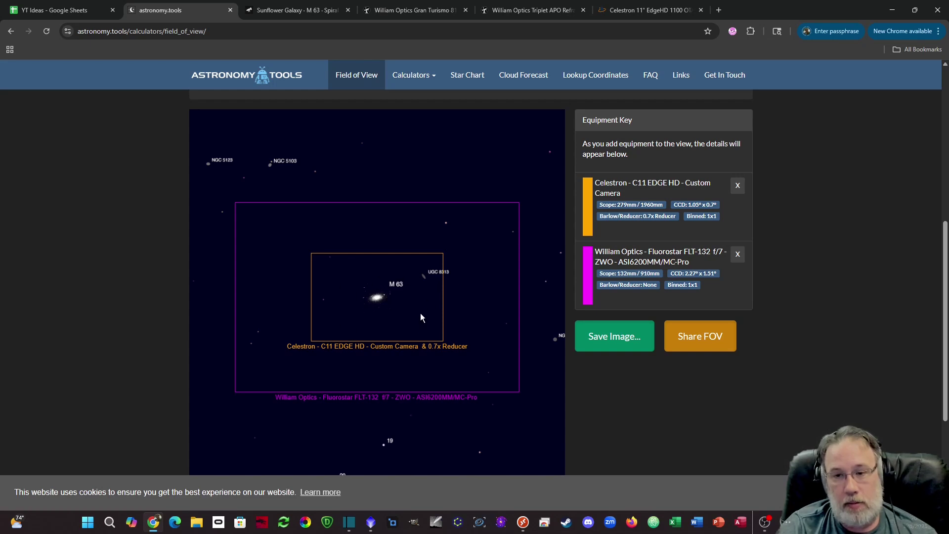
scroll(420, 317, down, 1)
scroll(420, 317, up, 1)
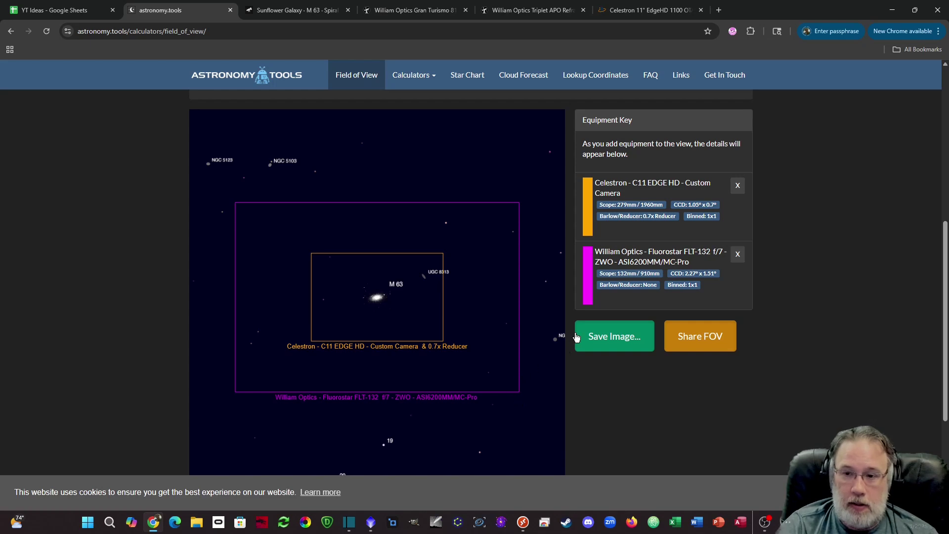
click(737, 254)
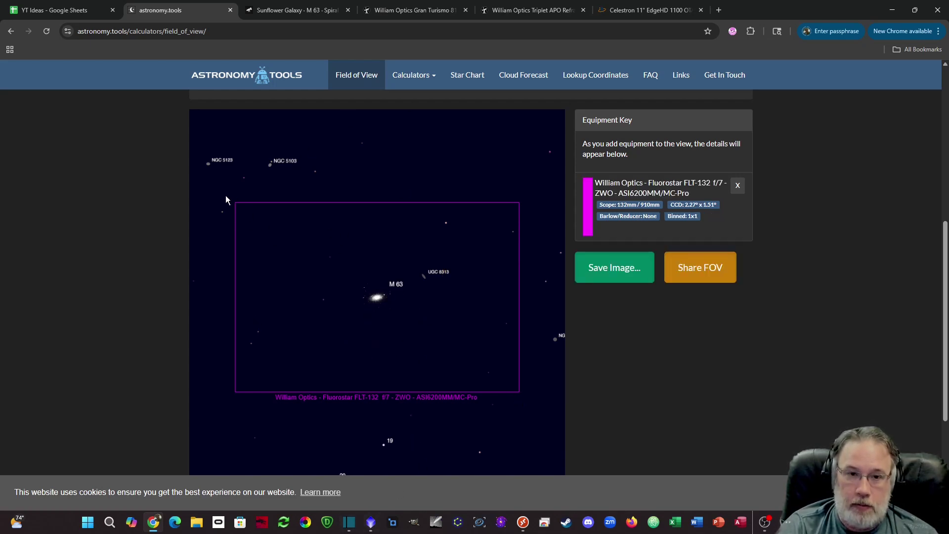
- Switch to PixInsight, minimize the Sunflower6200_9576x6388 image, and restore Crab_2600 and Crab_6200 side by side
click(370, 529)
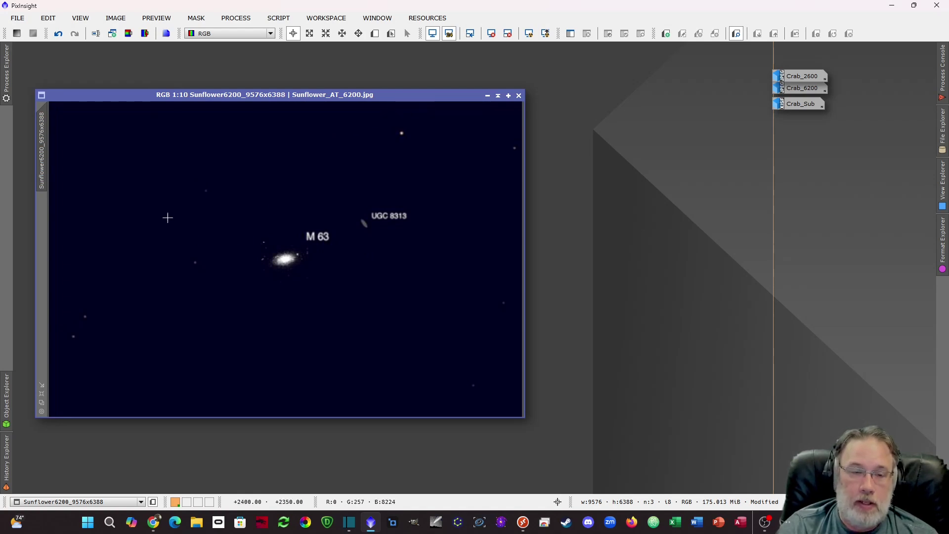
click(486, 96)
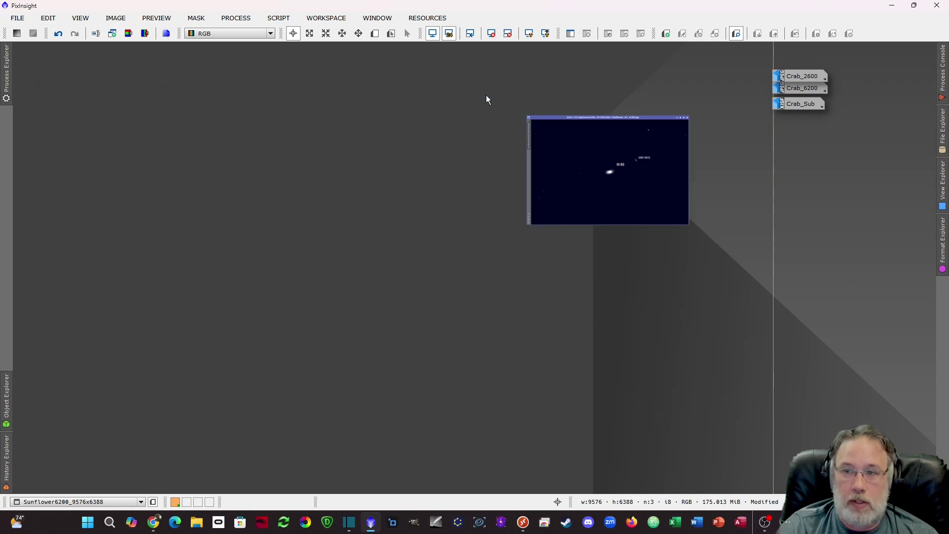
double_click(799, 76)
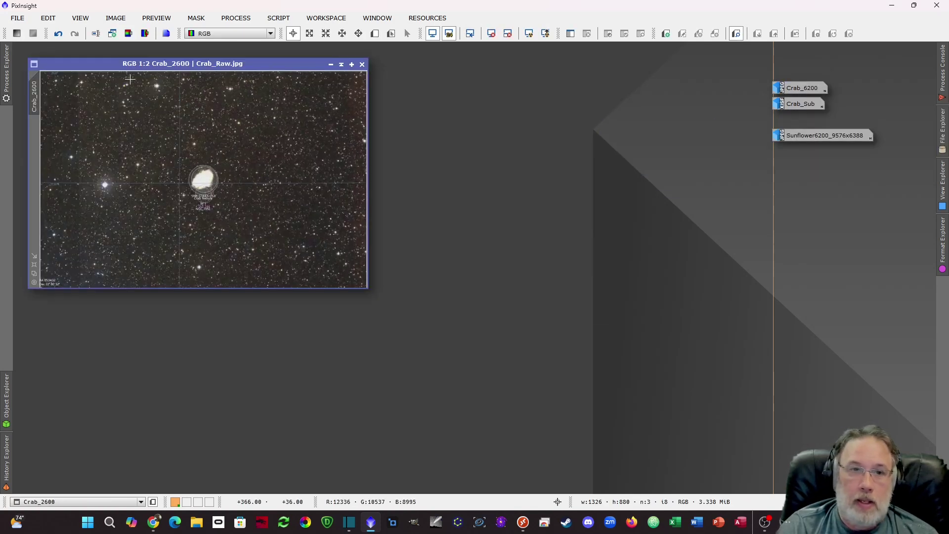
double_click(804, 89)
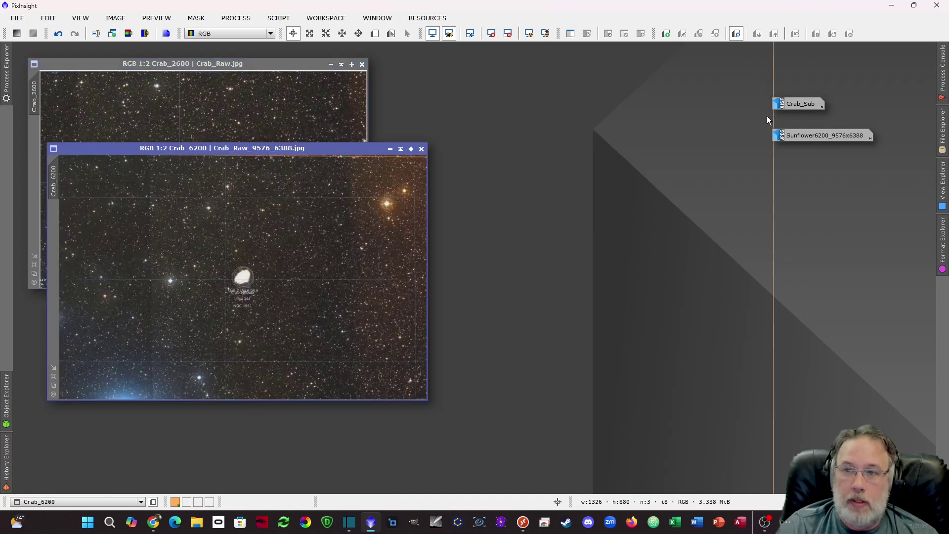
drag(320, 153, 640, 68)
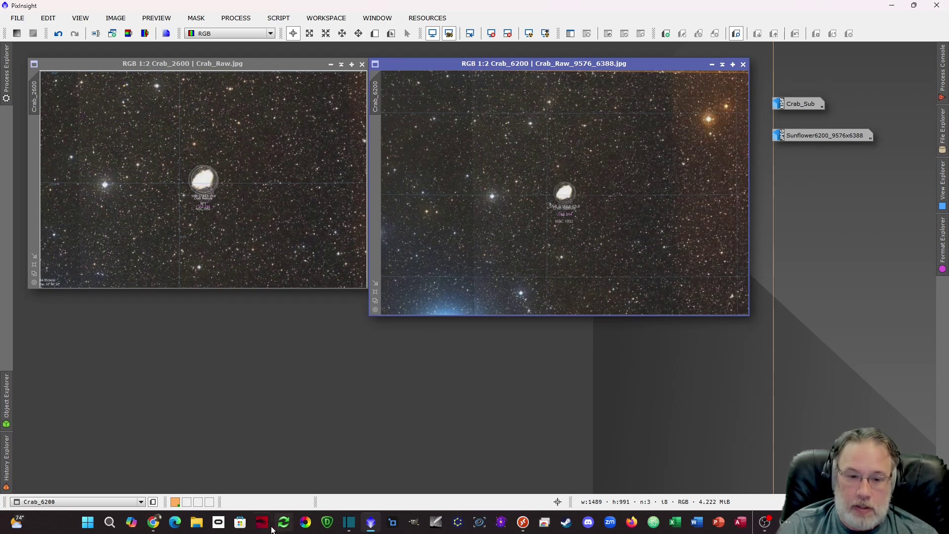
- Switch to the Telescopius Crab Nebula page in Chrome and set the framing camera to the ZWO Optical ASI2600MM Pro
click(153, 524)
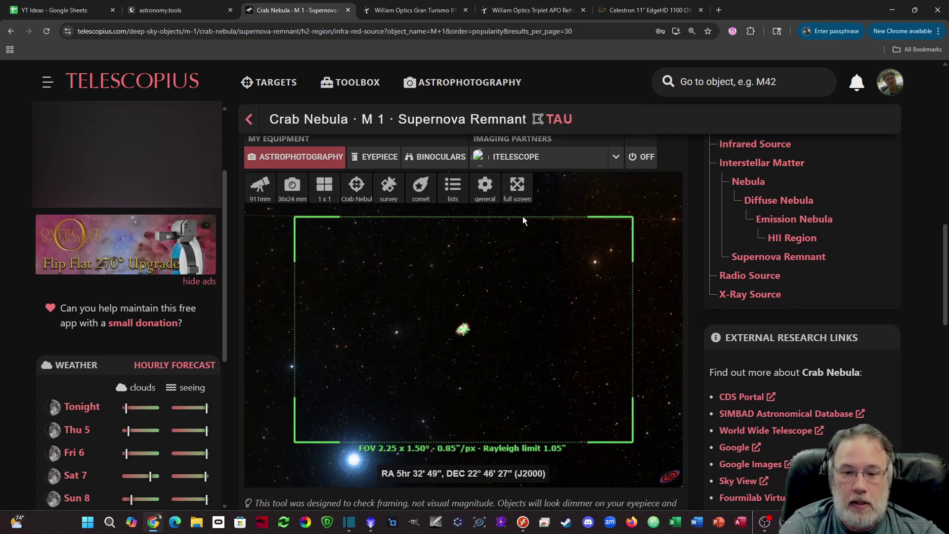
click(290, 187)
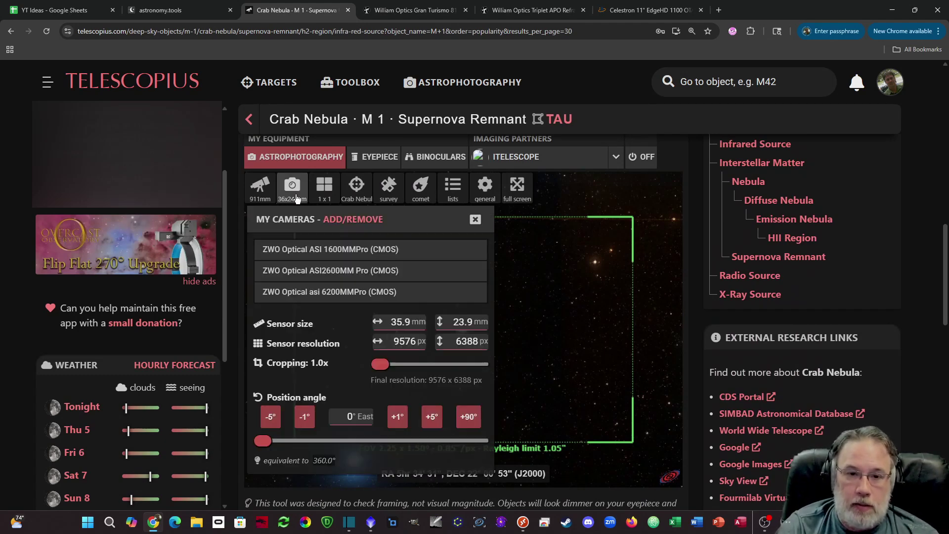
click(310, 272)
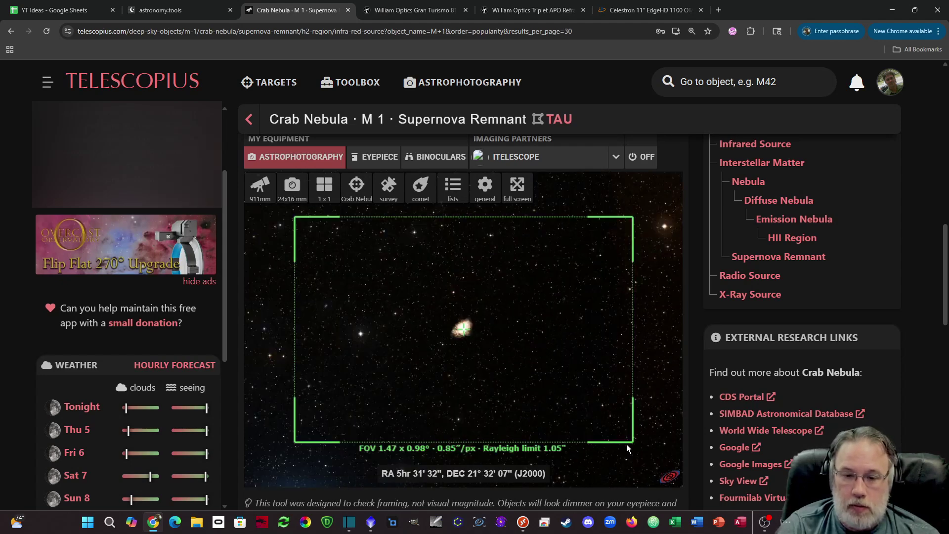
- Check the telescope and camera choices used for the Crab Nebula framing, including the William Optics FLT132 and ZWO ASI2600MM Pro
click(259, 192)
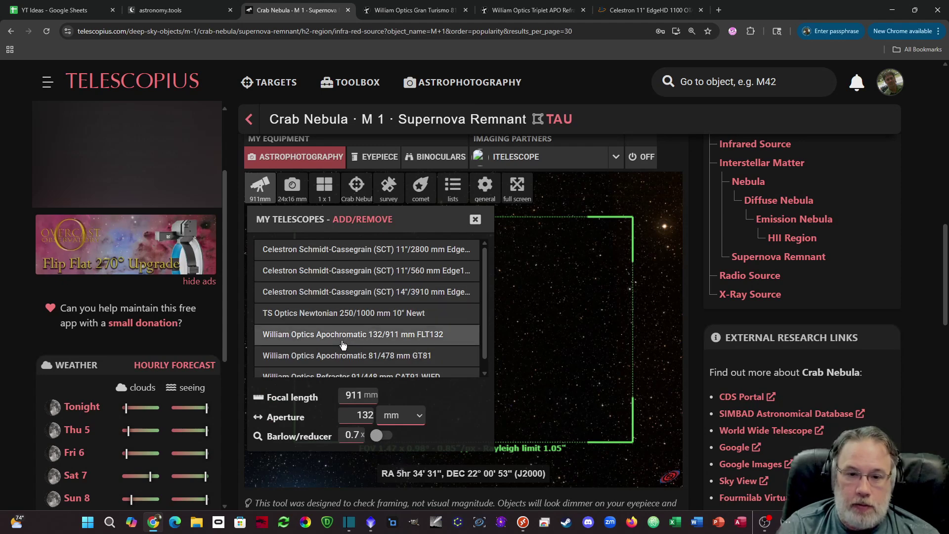
click(292, 188)
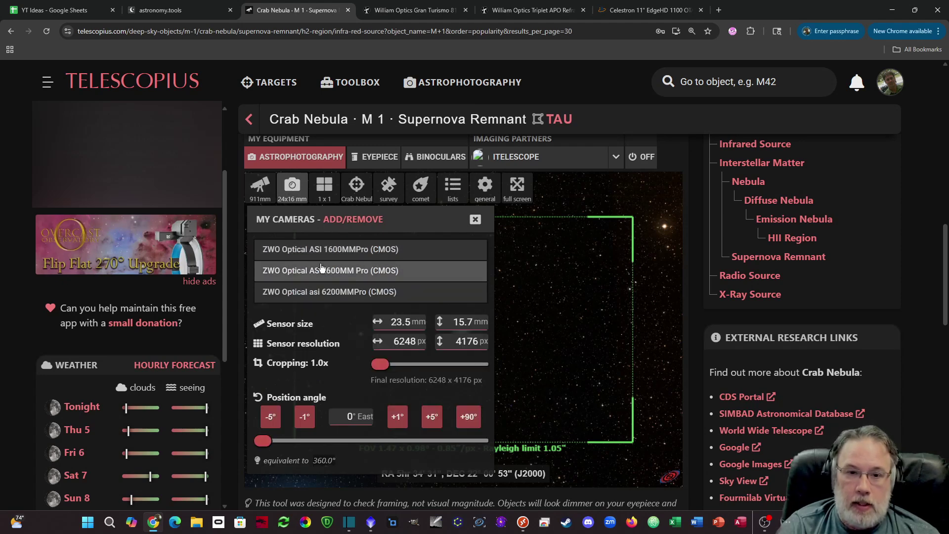
click(618, 85)
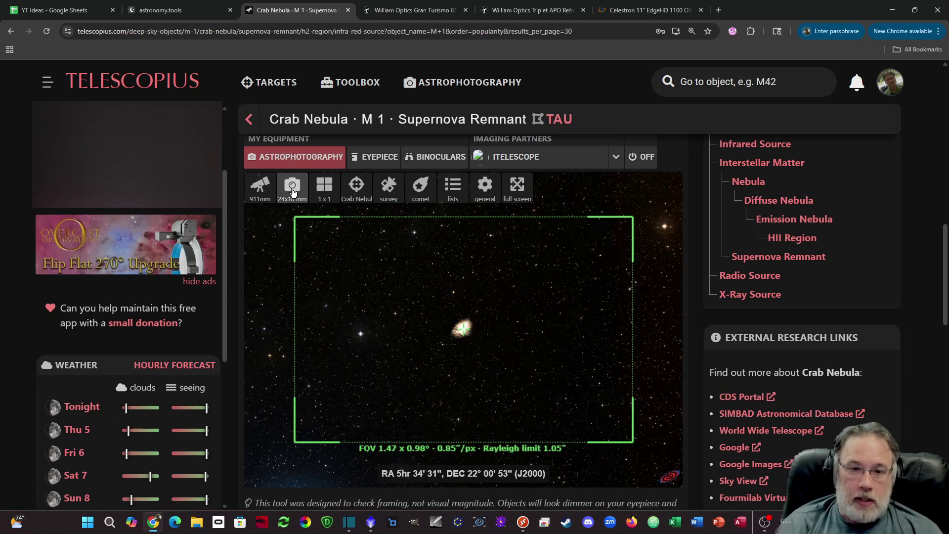
- Change the Crab Nebula framing camera to the ZWO Optical asi 6200MMPro, keeping the FLT132 telescope, and view the resulting field
click(259, 190)
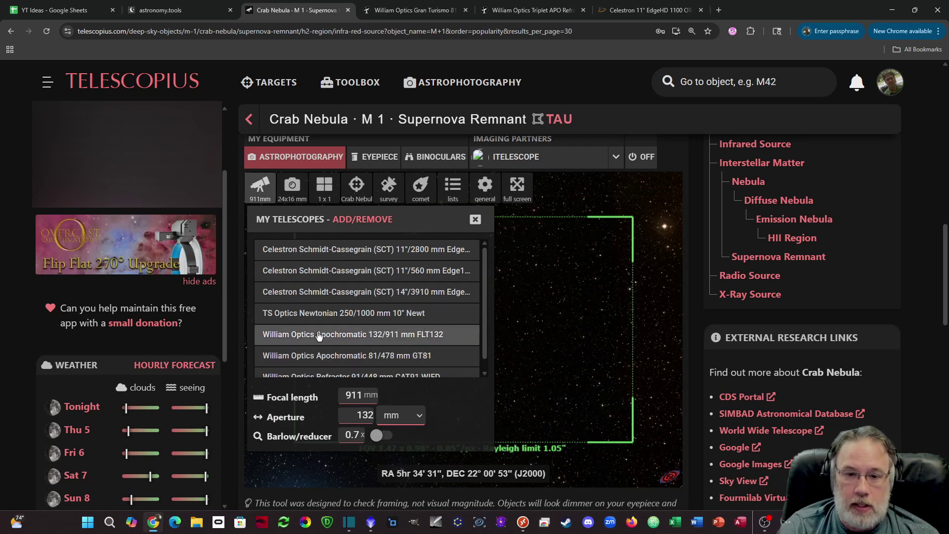
click(296, 202)
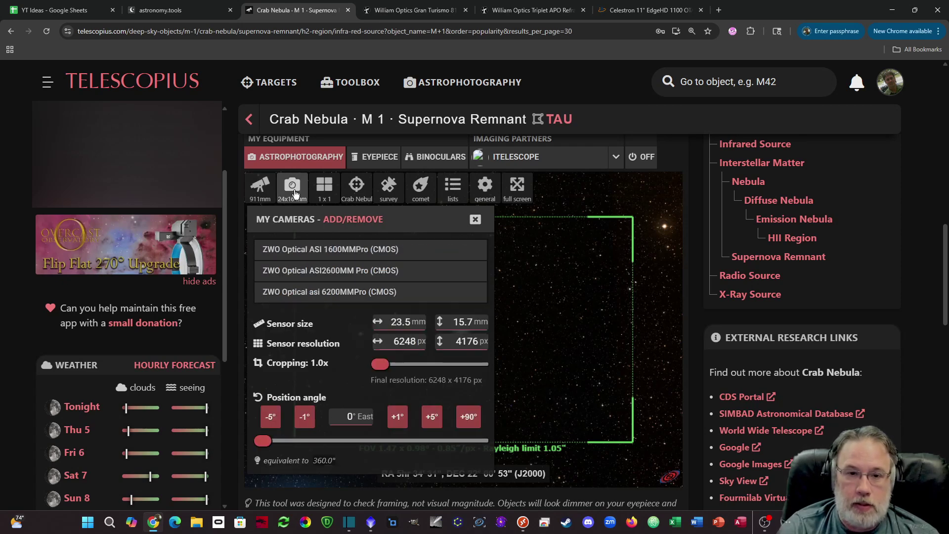
click(323, 293)
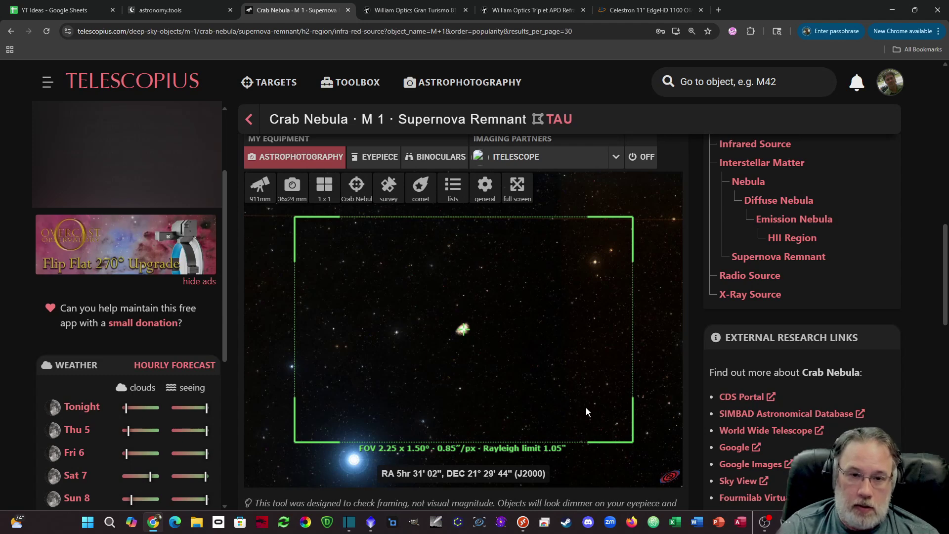
- Set the framing telescope to the William Optics Apochromatic 81/478 mm GT81 and the camera to the ZWO Optical ASI2600MM Pro
click(260, 187)
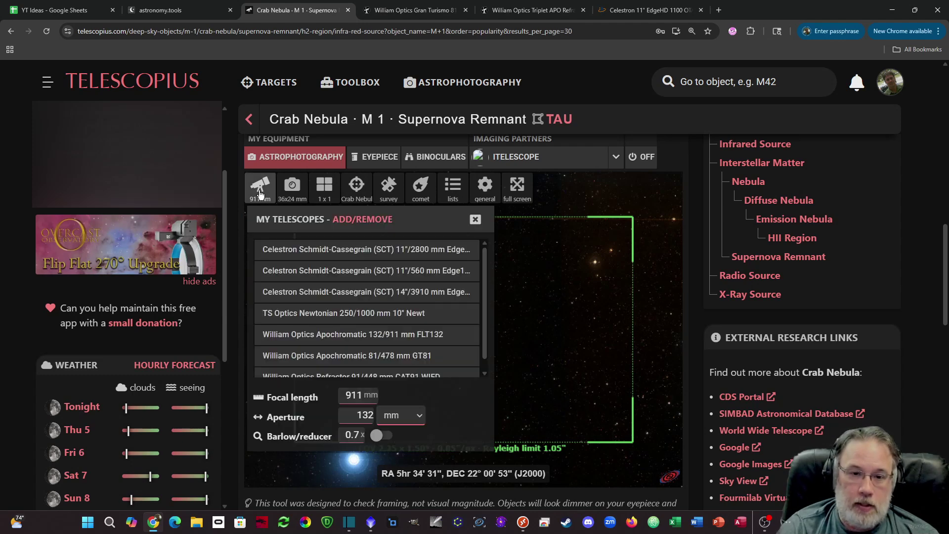
click(310, 357)
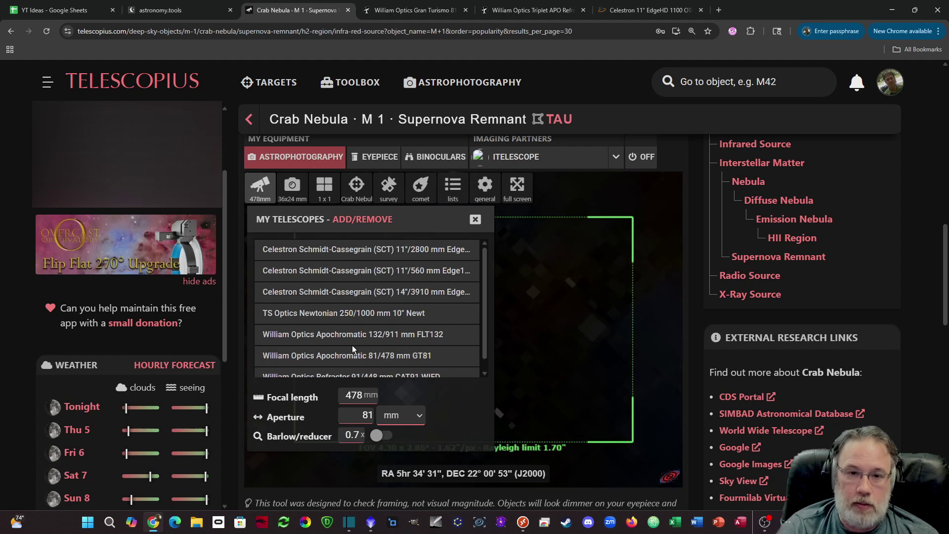
click(292, 188)
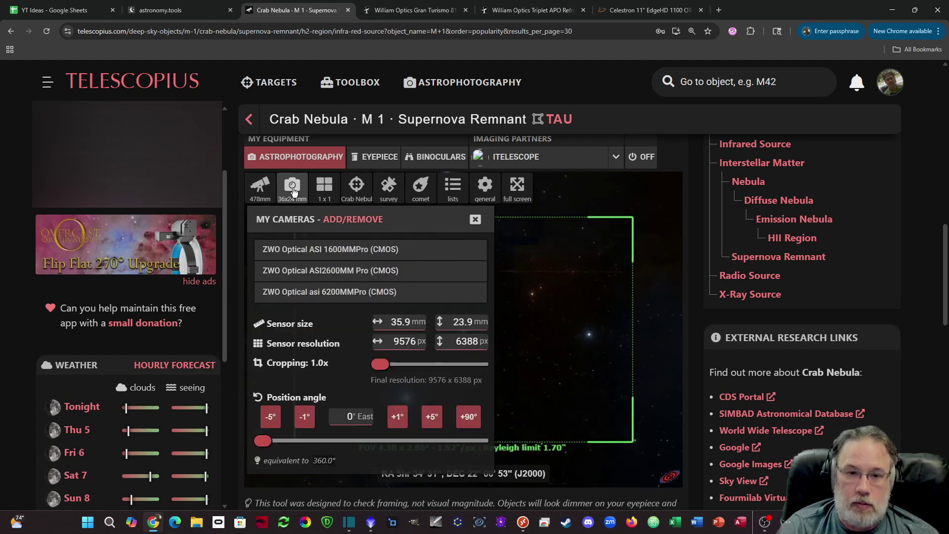
click(314, 270)
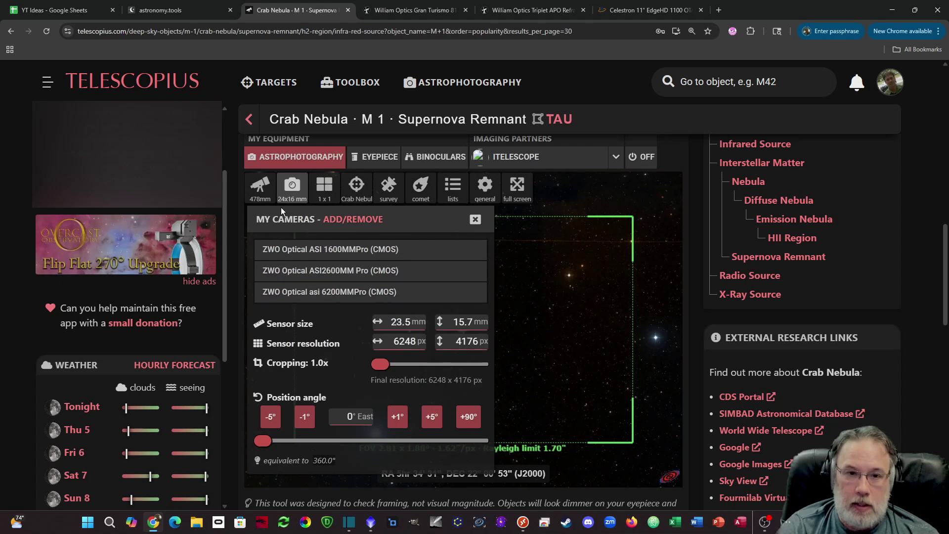
- Enable a 0.8x reducer for the GT81 telescope and close its settings to view the Crab Nebula framing
click(260, 187)
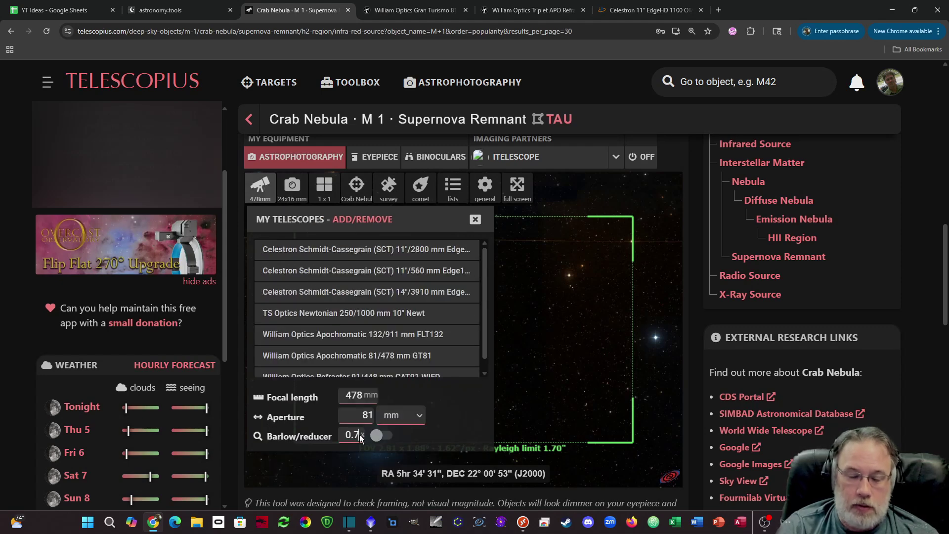
key(BackSpace)
text(8)
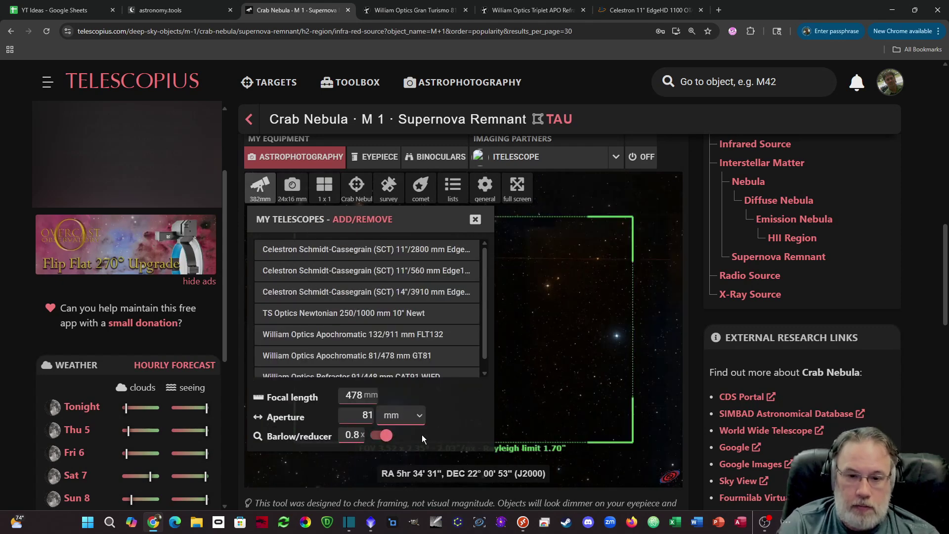
click(581, 190)
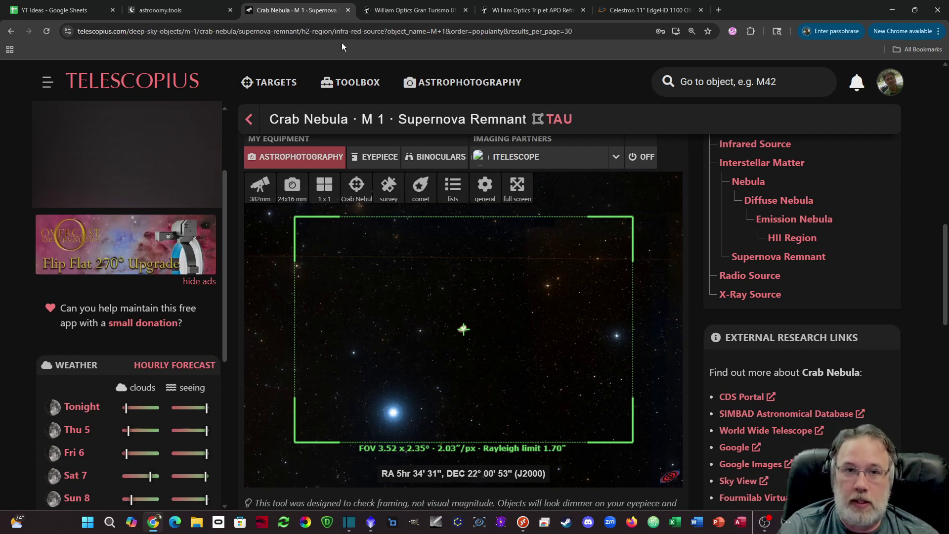
- Switch to PixInsight, overlay Crab_6200 on Crab_2600 to compare their fields, and close both images
click(371, 522)
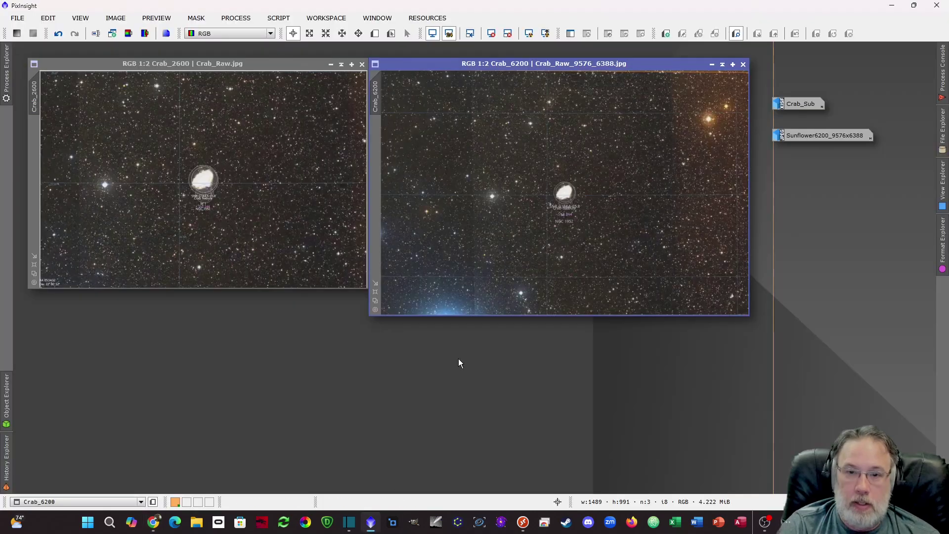
drag(623, 67, 257, 55)
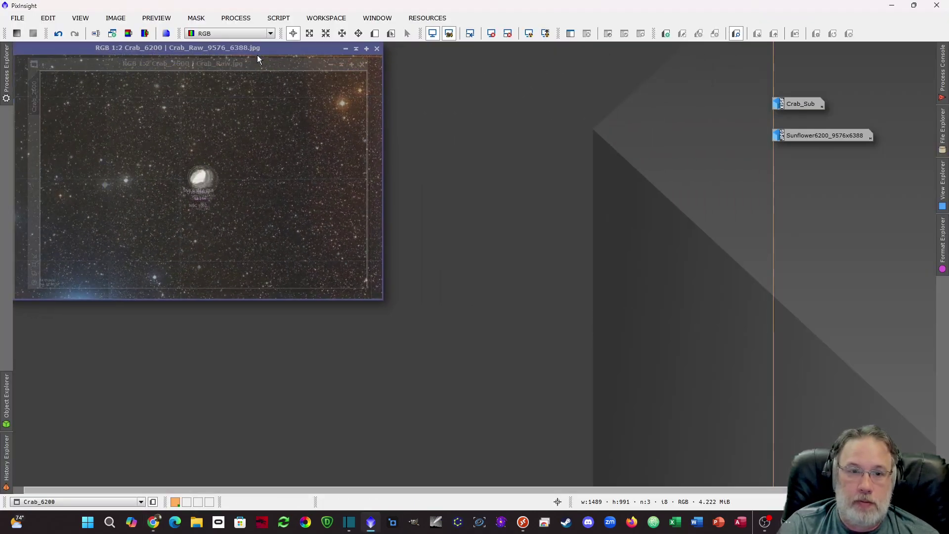
click(267, 65)
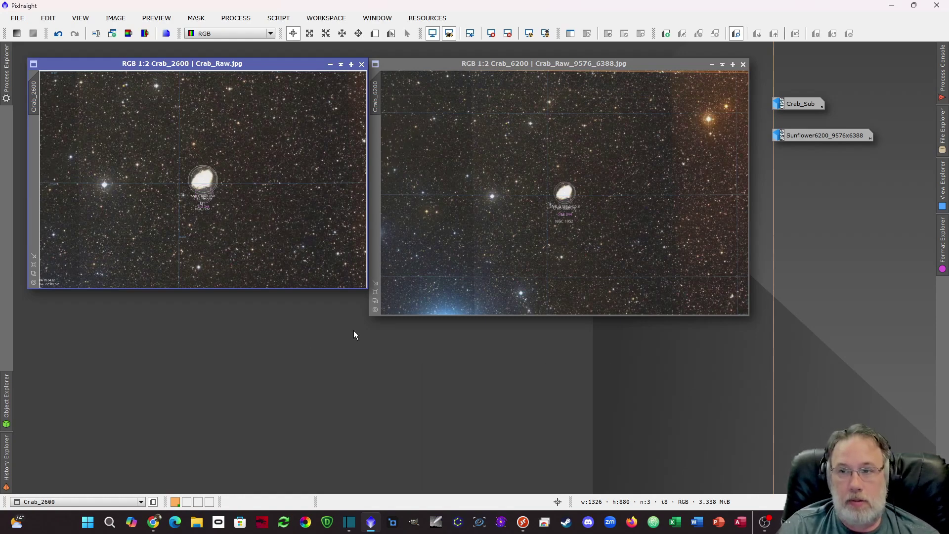
key(ctrl+shift+w)
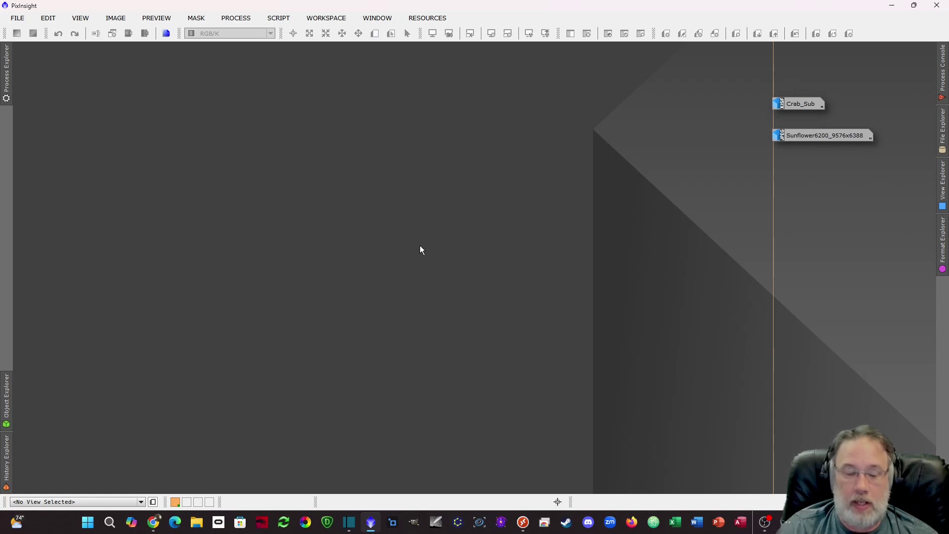